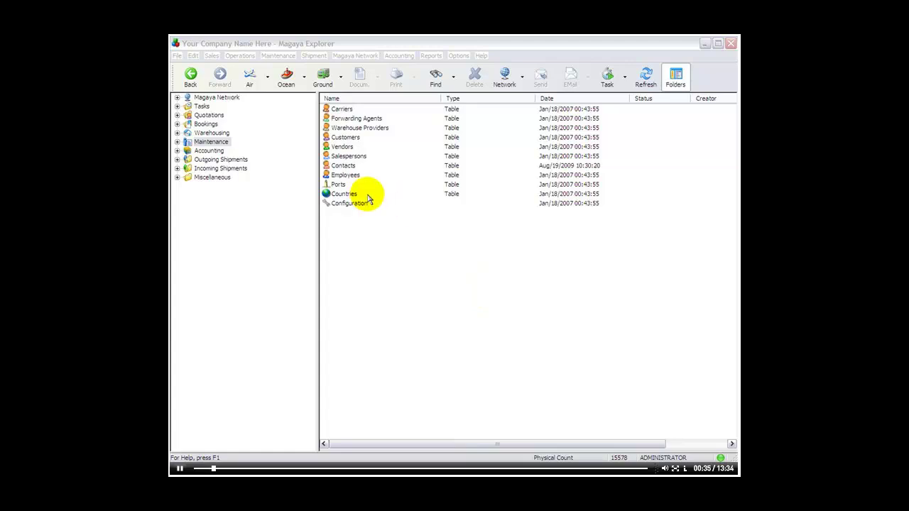
- Open the Custom Fields settings under Maintenance > Configuration
click(178, 142)
click(213, 240)
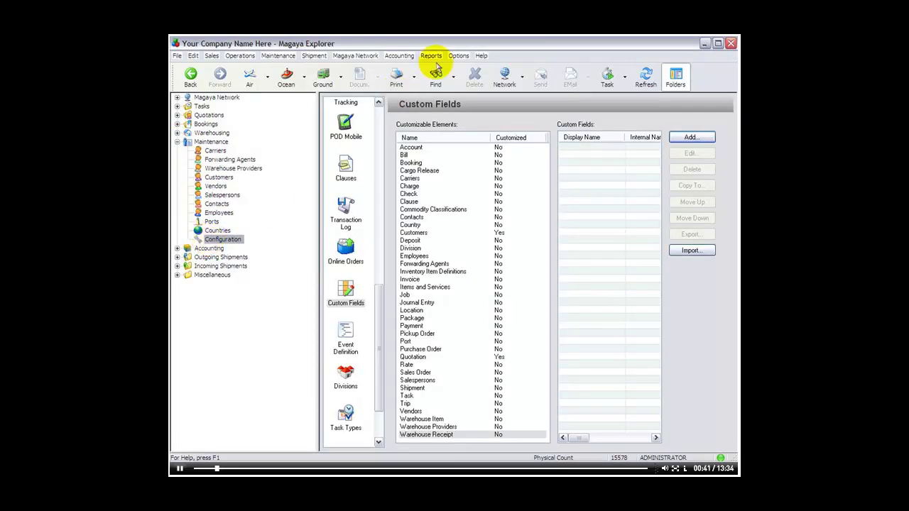
click(459, 56)
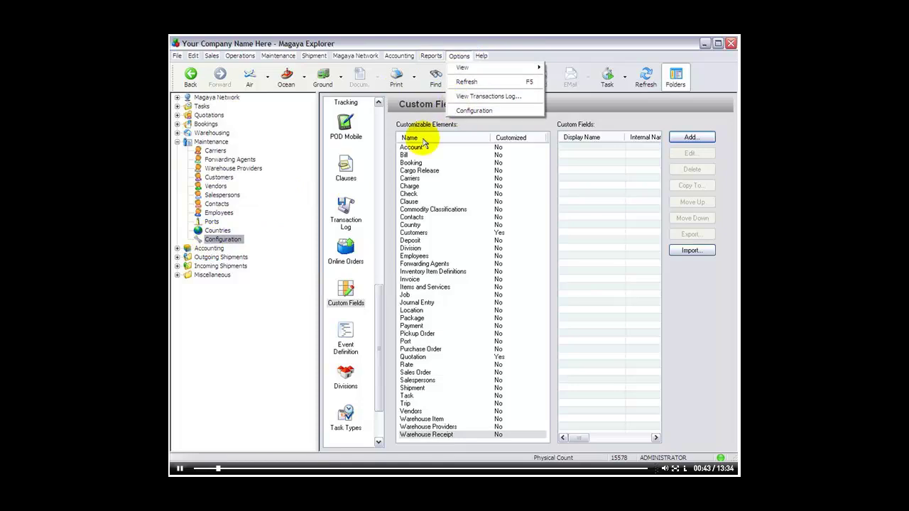
click(376, 290)
click(359, 292)
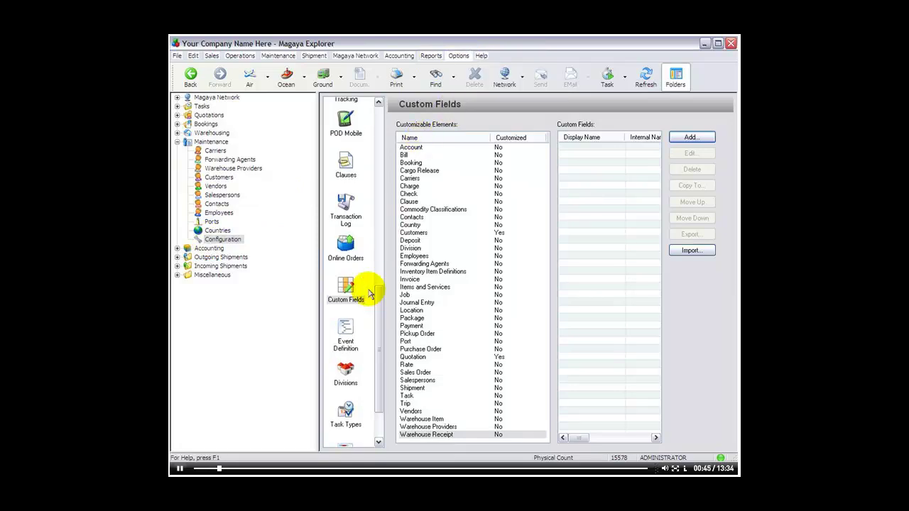
- Browse the customizable elements and select Warehouse Receipt
click(408, 148)
click(407, 155)
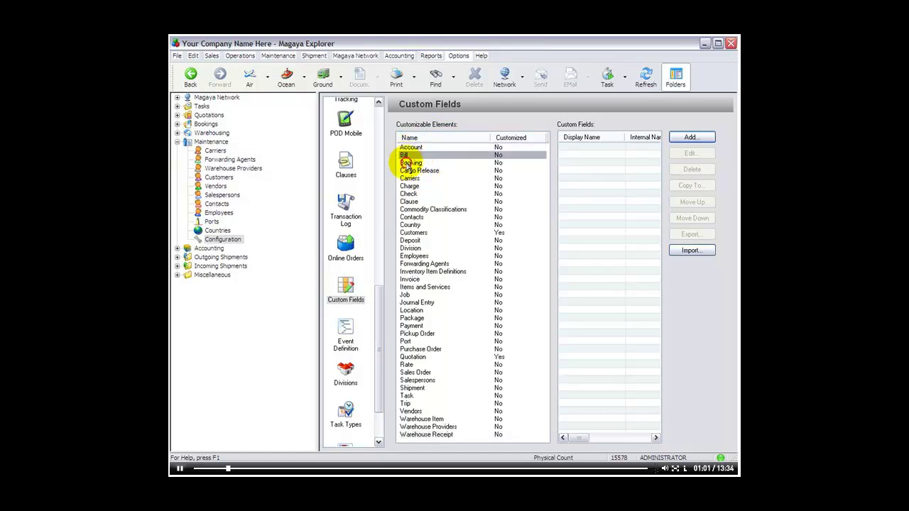
click(407, 163)
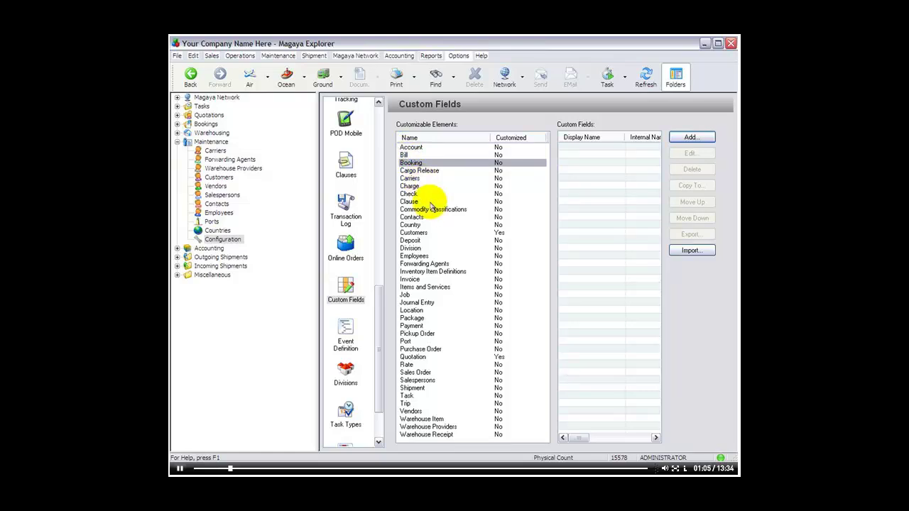
click(411, 436)
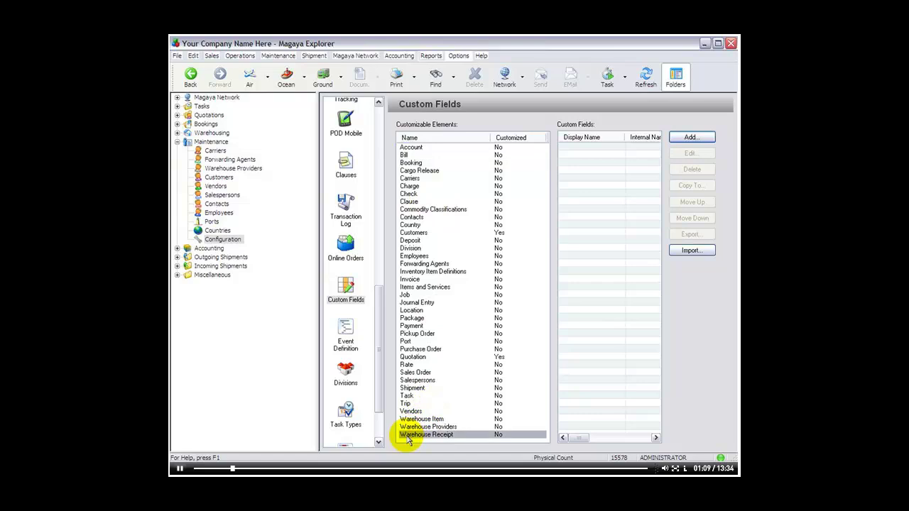
- Define a Text field with display name and description 'TEXT FIELD', enabled for reports
click(693, 138)
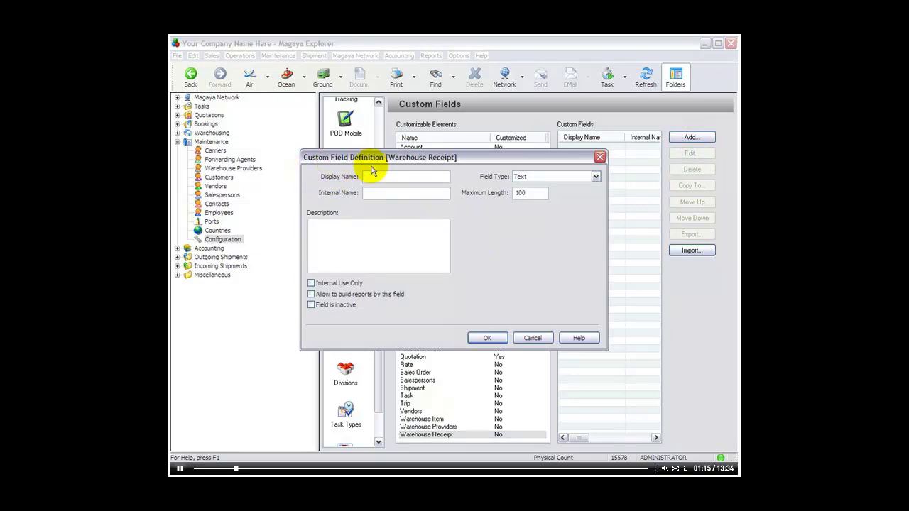
click(368, 177)
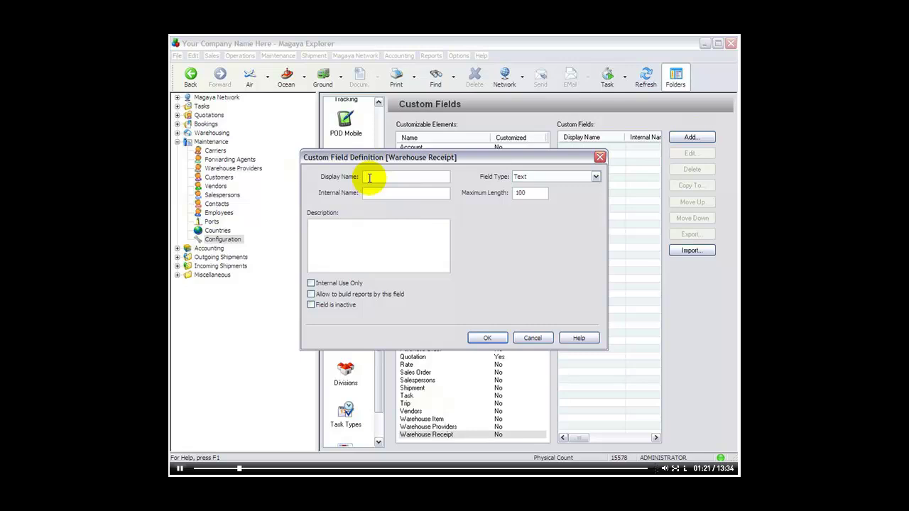
text(TEXT FIELD)
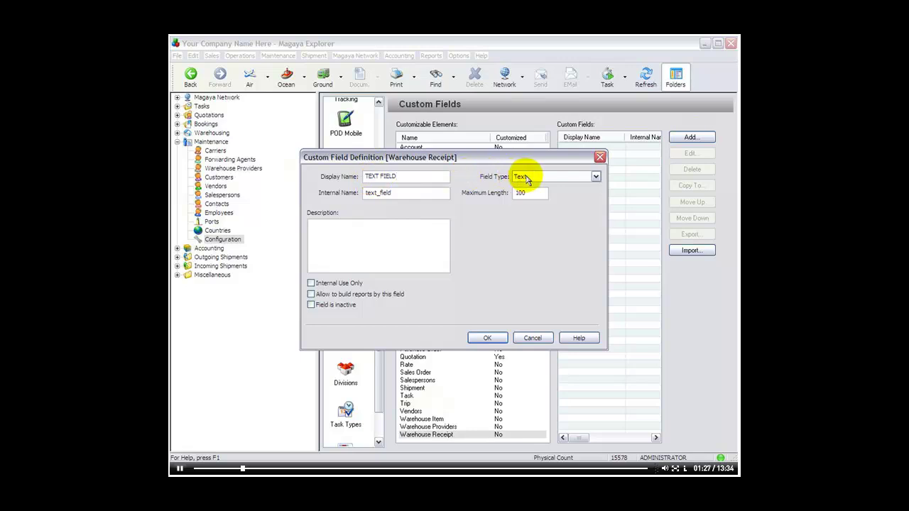
click(561, 178)
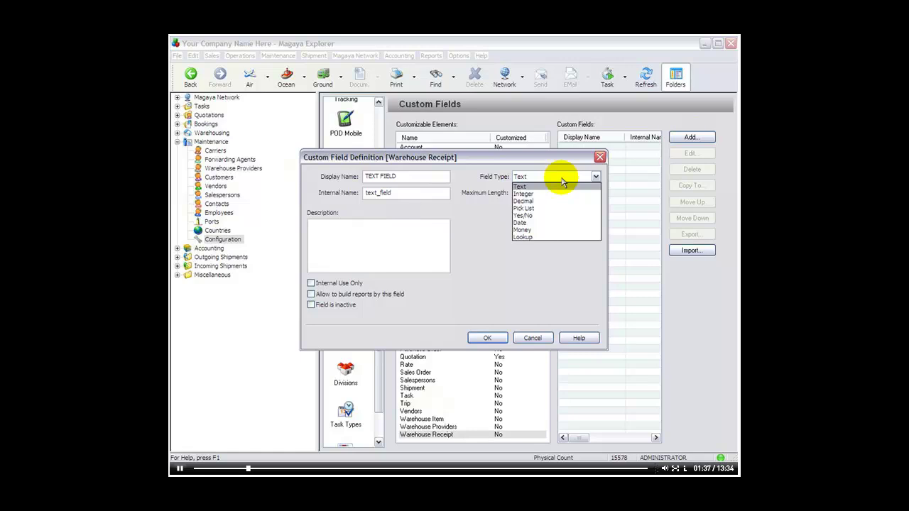
click(489, 182)
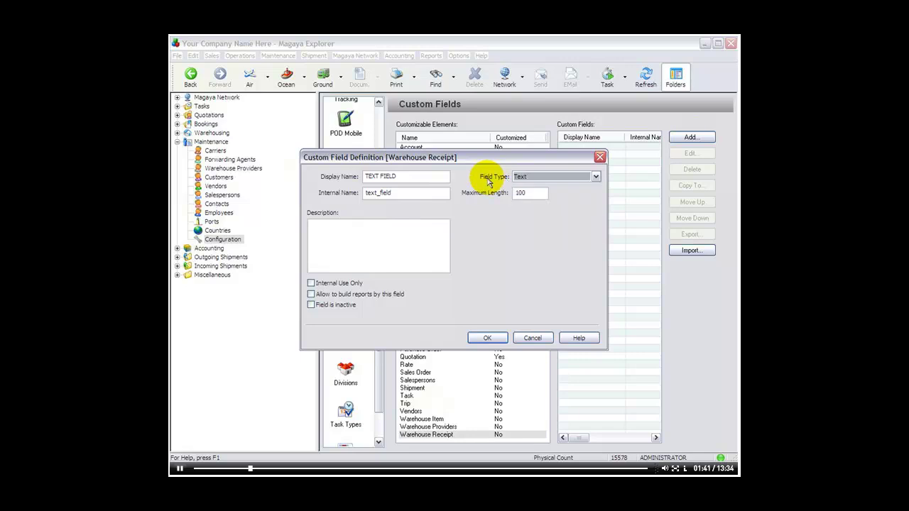
click(354, 228)
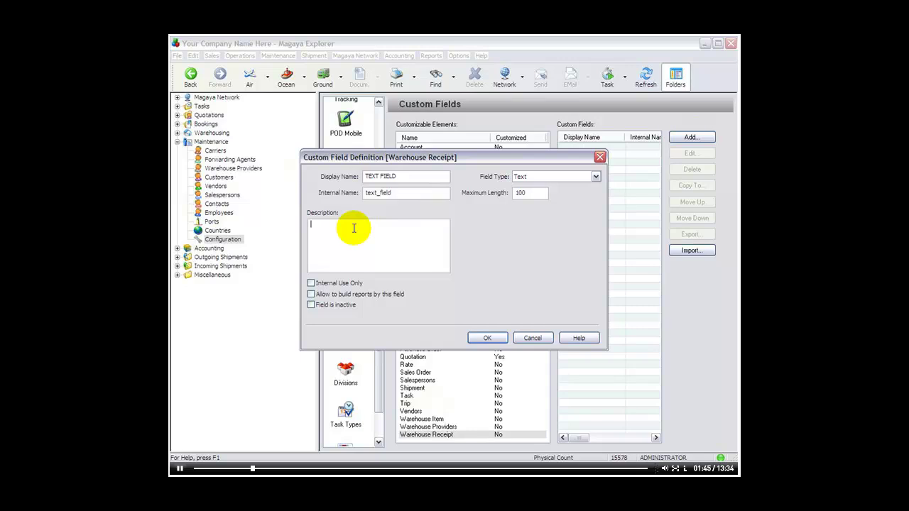
text(TEXT FIELD)
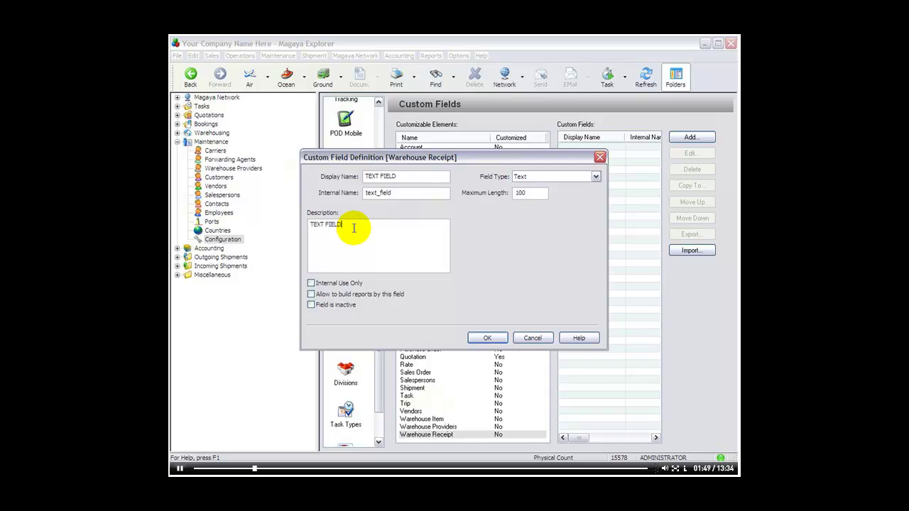
click(311, 284)
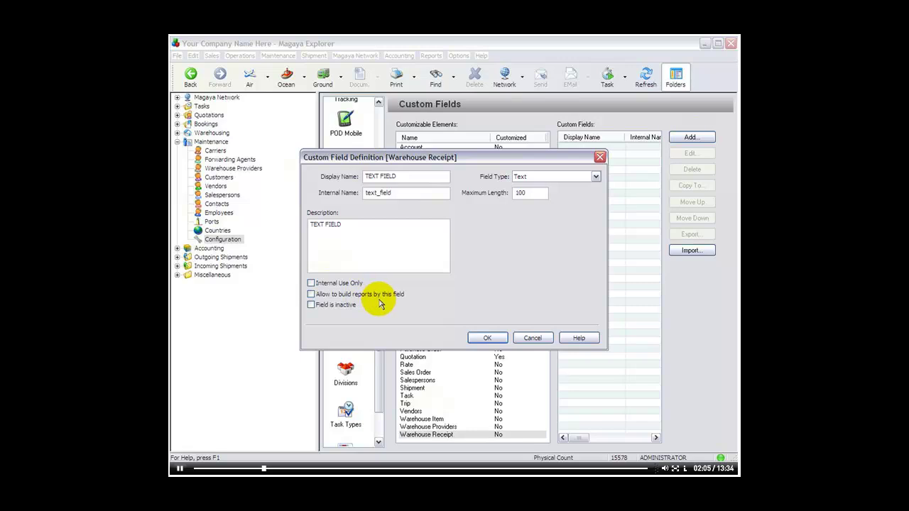
click(311, 295)
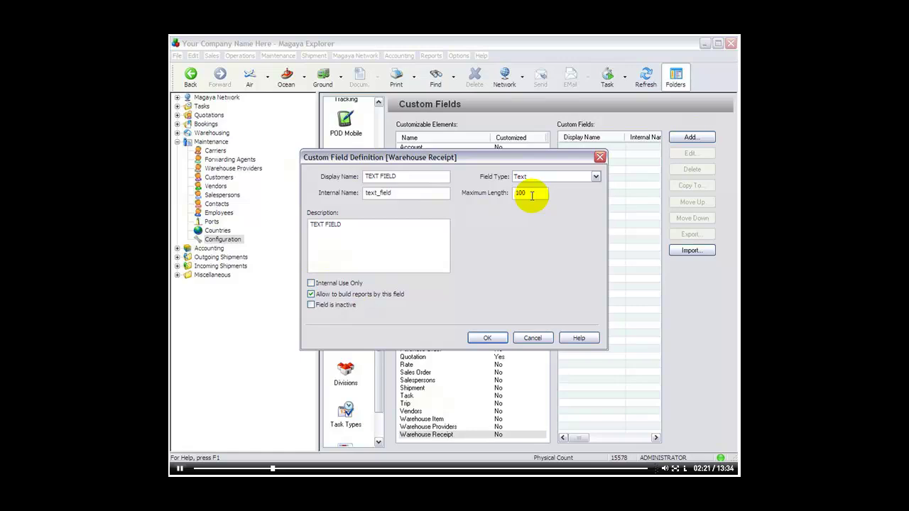
- Save TEXT FIELD and add a reportable Integer field named INTEGER
click(487, 338)
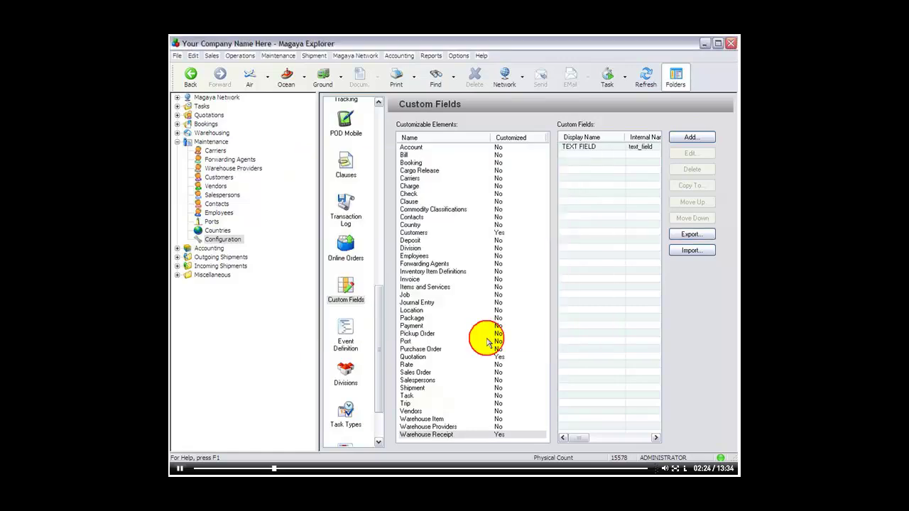
click(694, 140)
click(571, 177)
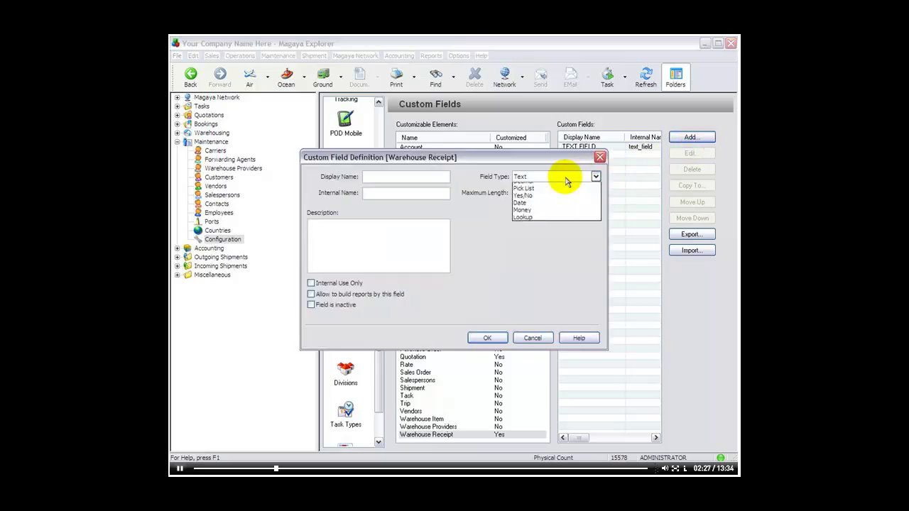
click(538, 194)
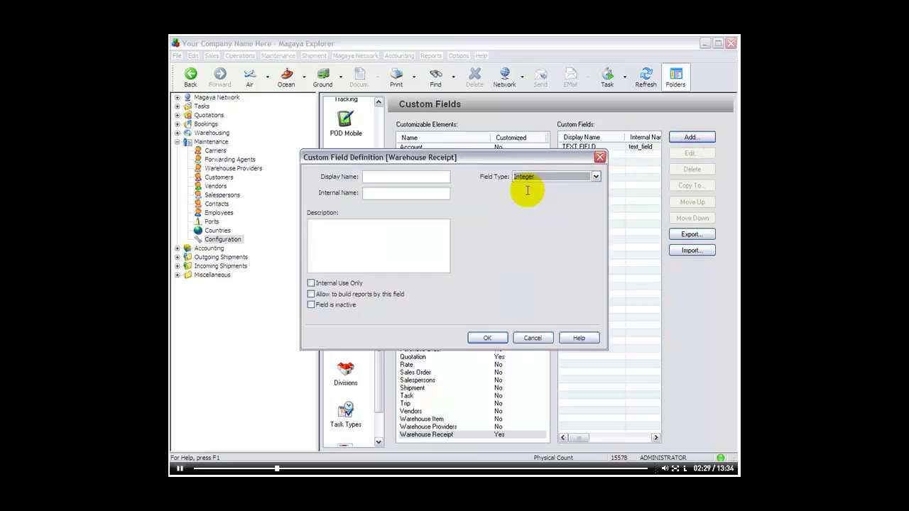
click(396, 178)
text(INTEGER)
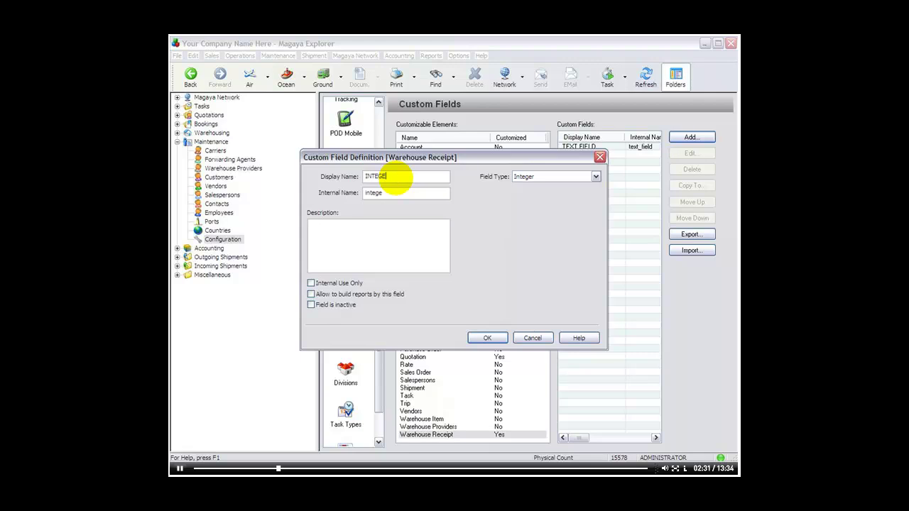
click(311, 294)
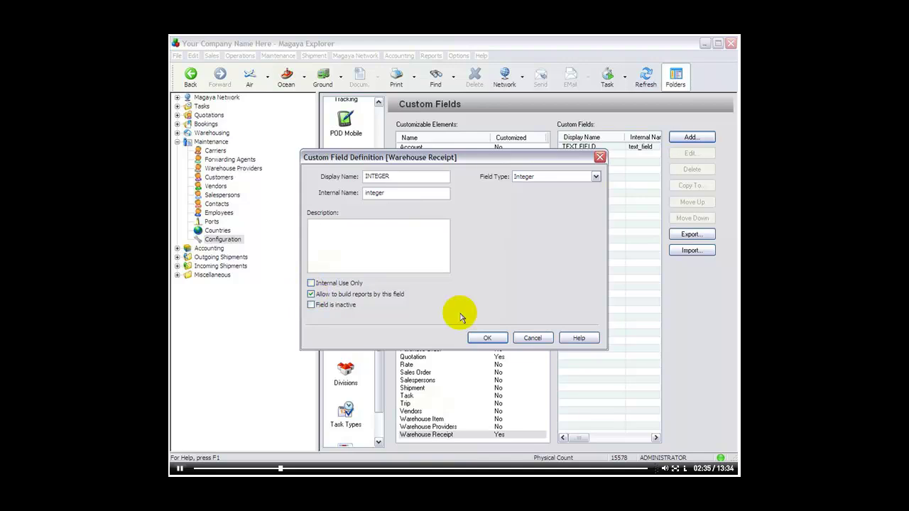
click(490, 339)
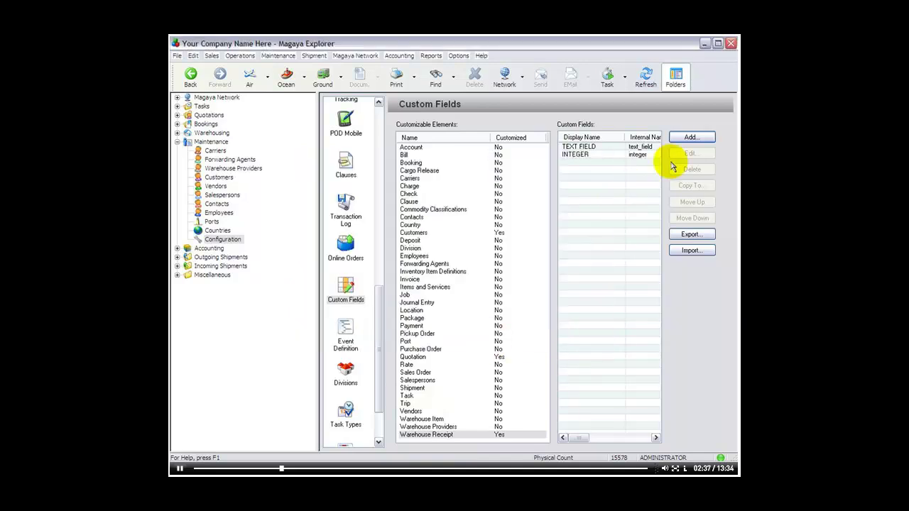
- Add a reportable Decimal field named DECIMAL and save it
click(689, 139)
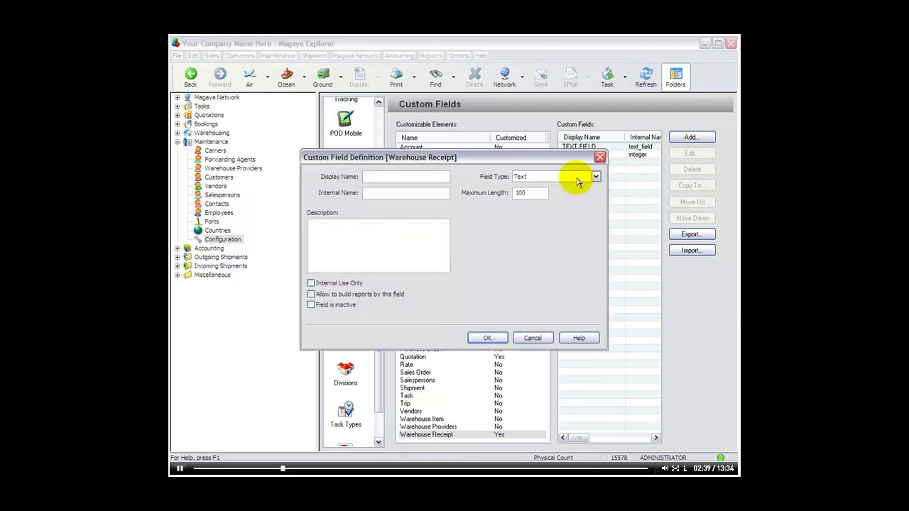
click(552, 177)
click(524, 202)
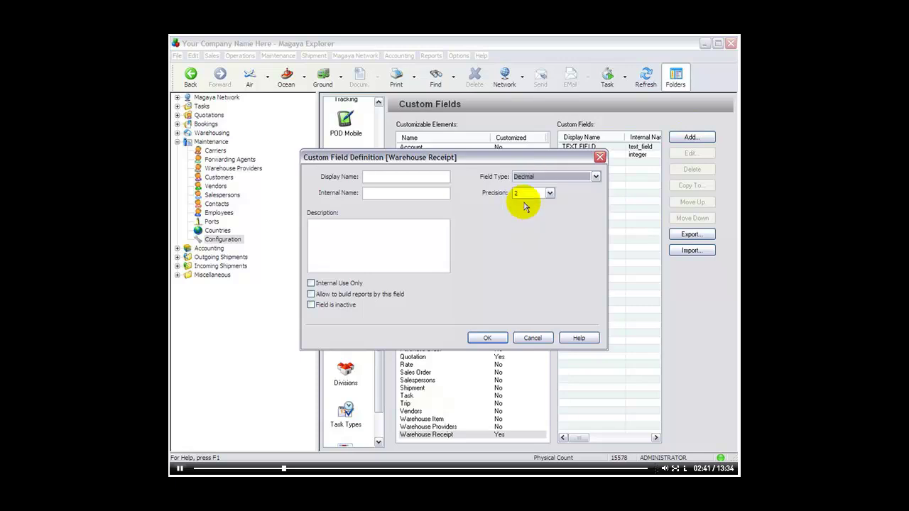
click(398, 178)
text(DECIMAL)
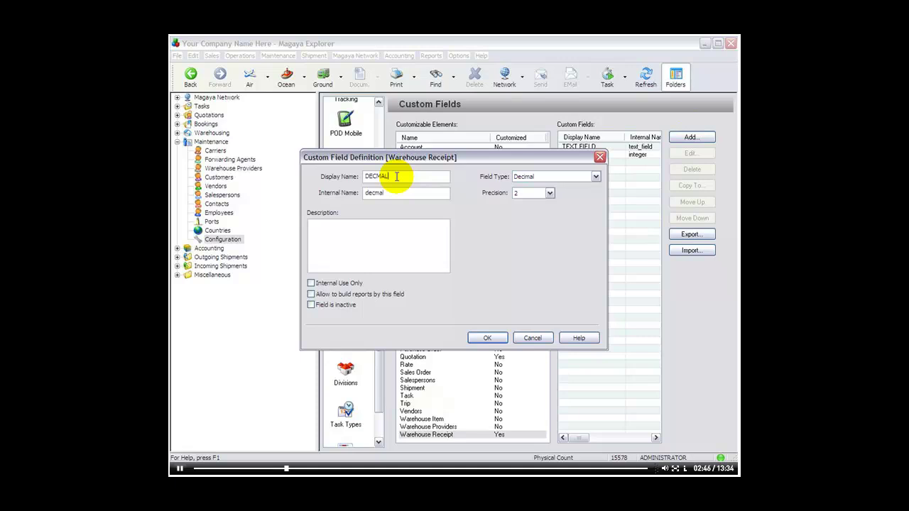
click(312, 294)
click(487, 338)
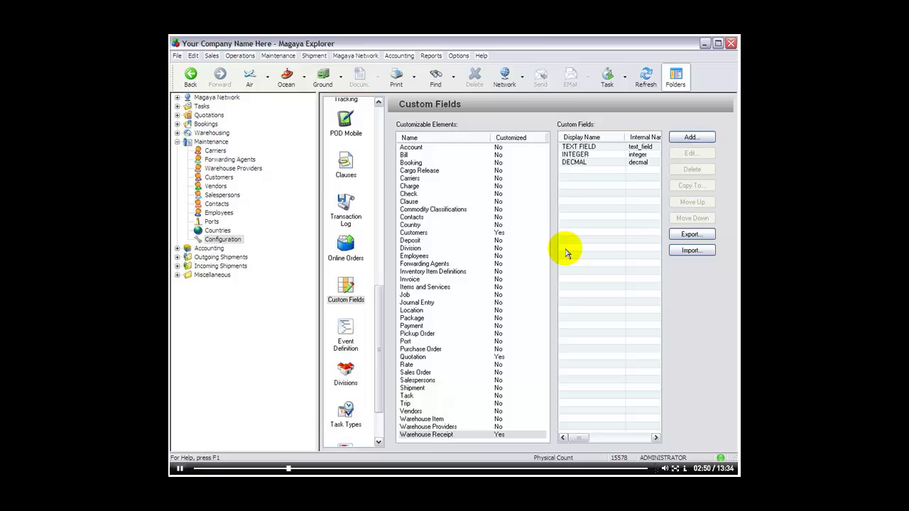
- Start a new Pick List custom field named CARGO INSPECTED
click(690, 138)
click(596, 176)
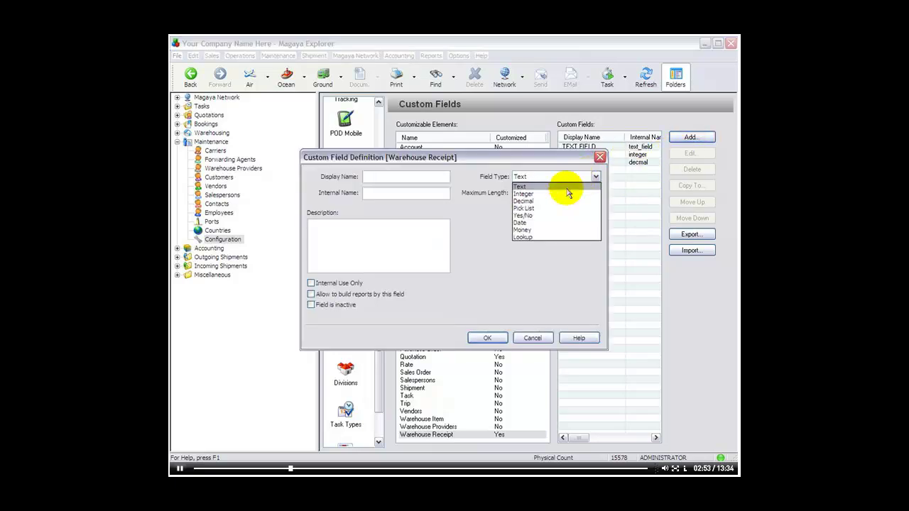
click(547, 209)
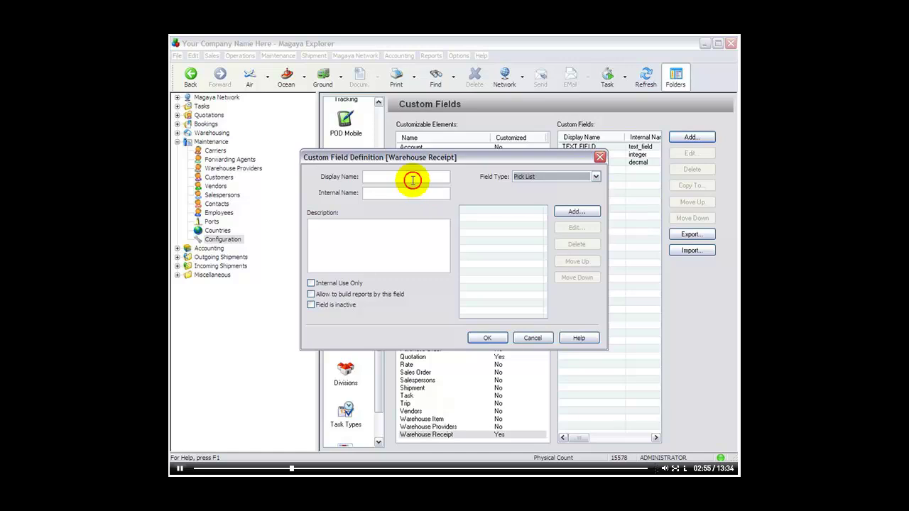
click(413, 178)
text(Pick)
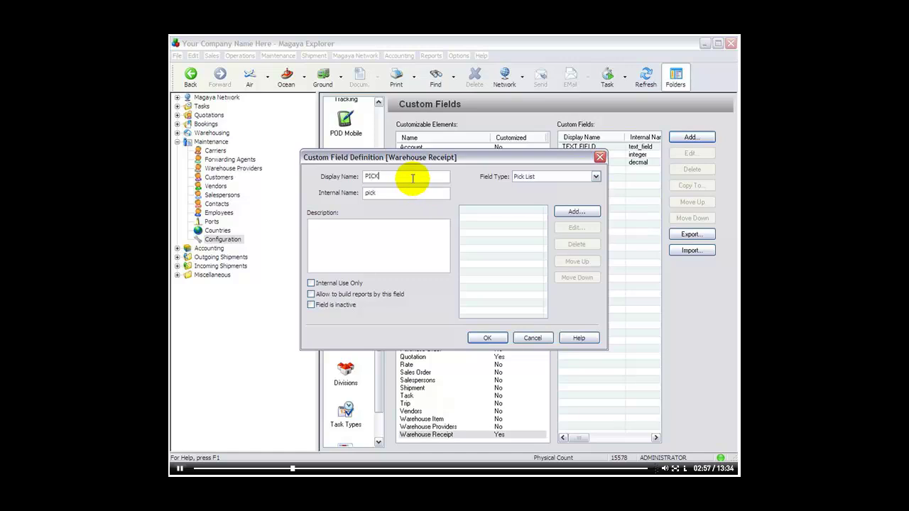
key(BackSpace)
key(BackSpace)
key(BackSpace)
key(BackSpace)
text(CARH)
text(O INSPE)
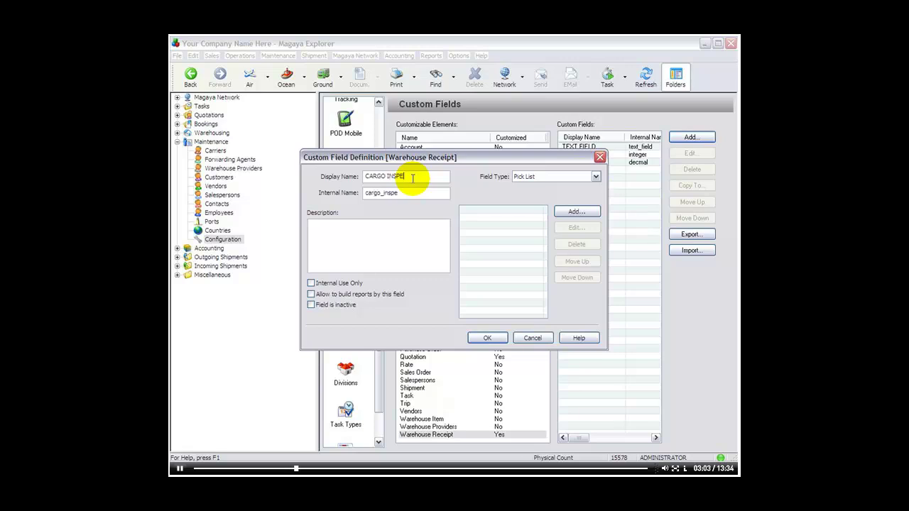
text(CTED)
- Add YES, NO and MAYBE as pick list options
click(568, 211)
text(YES)
click(469, 274)
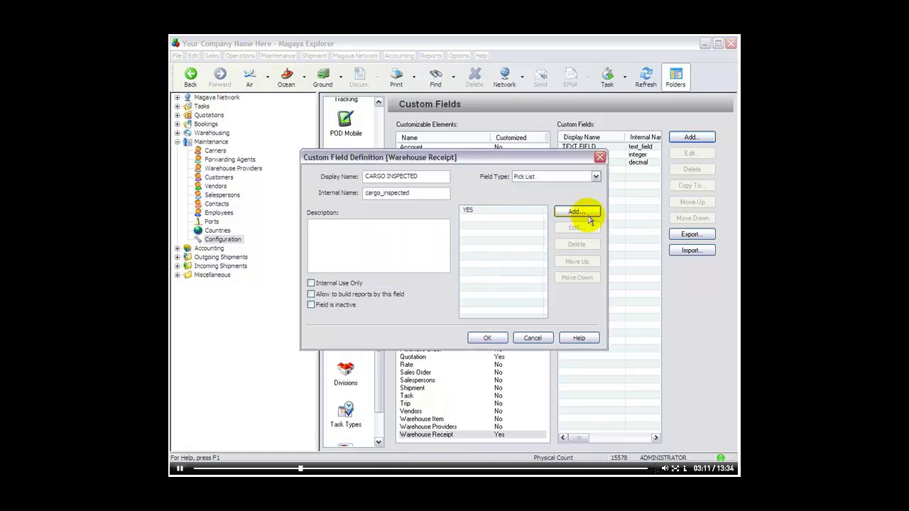
click(583, 212)
text(NO)
click(469, 274)
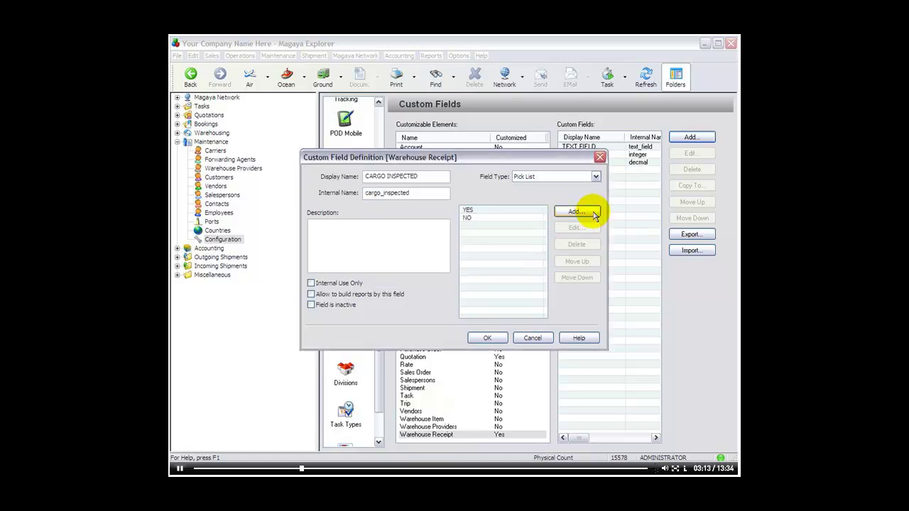
click(591, 214)
text(MAYB)
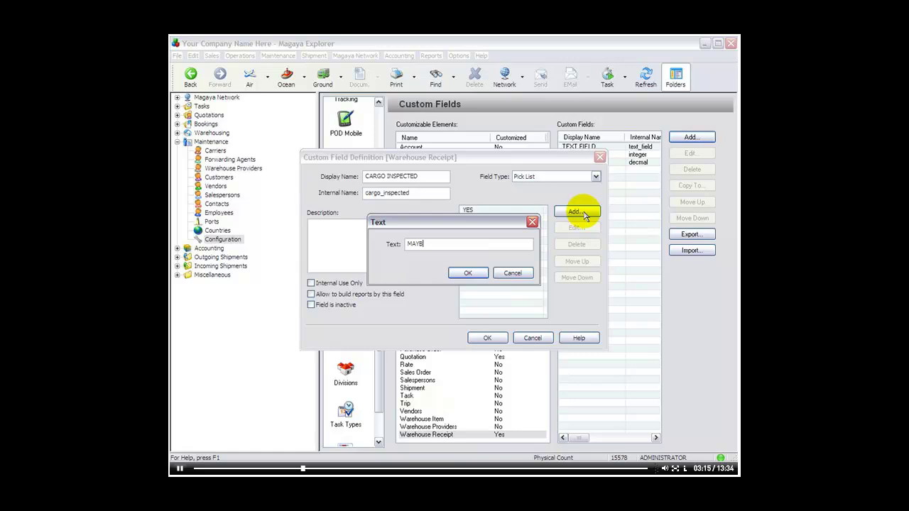
text(E)
key(Return)
- Add IN PROCESS and DAMAGED options and make the field reportable
click(583, 212)
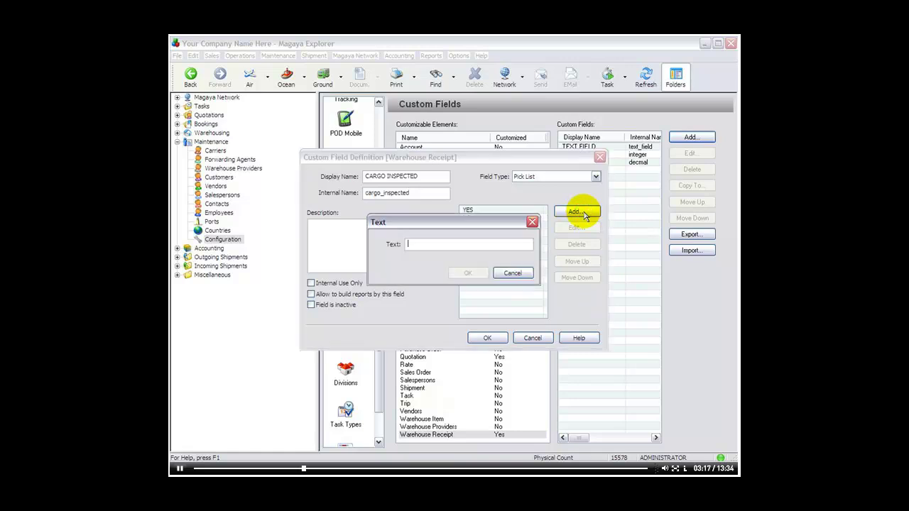
text(IN PROCESS)
key(Return)
click(580, 213)
text(DAMAGED)
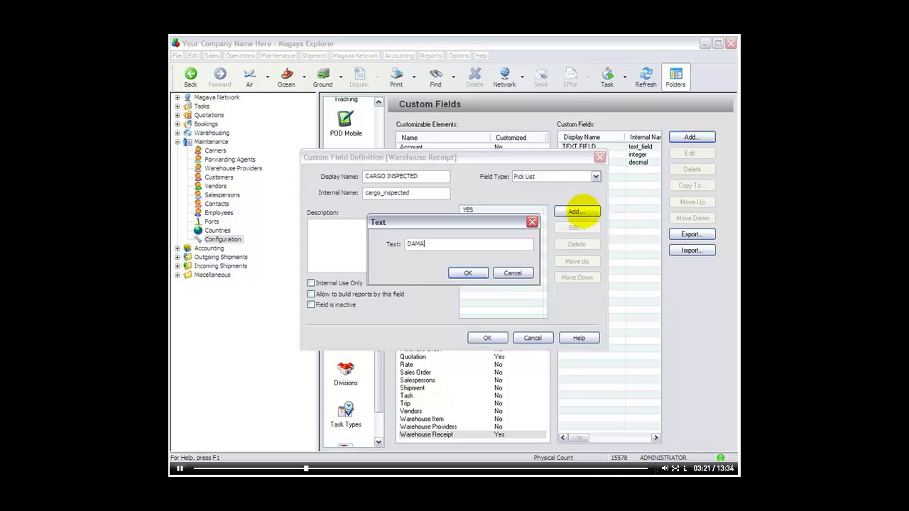
click(468, 273)
click(350, 296)
- Save CARGO INSPECTED, then define a reportable Yes/No field named CARGO REPACKED
click(489, 339)
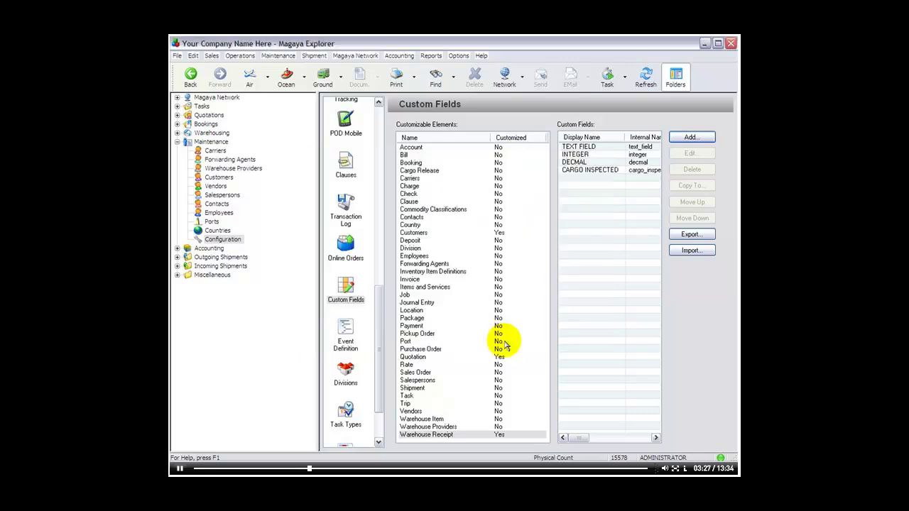
click(693, 139)
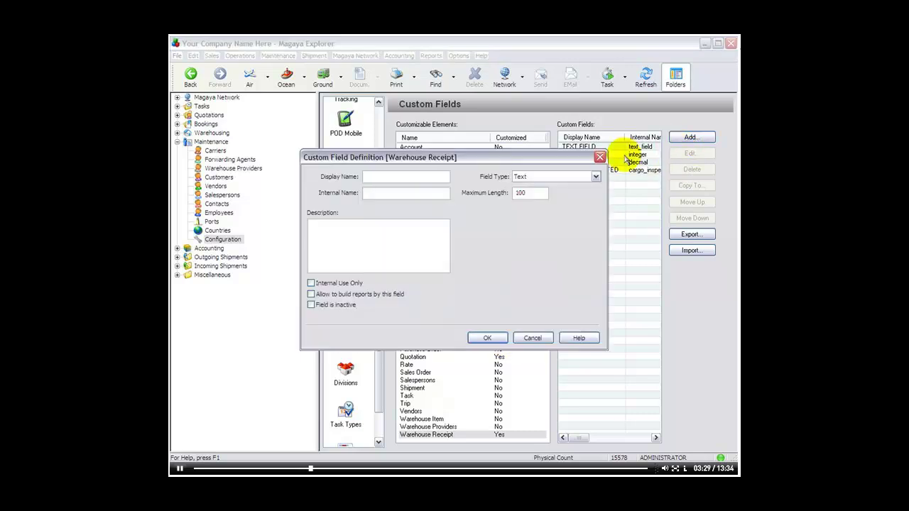
click(582, 177)
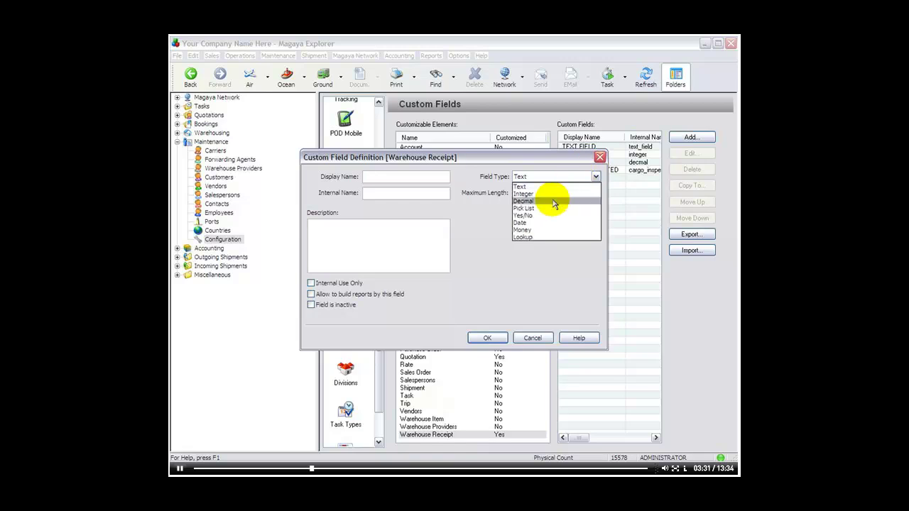
click(532, 223)
click(570, 179)
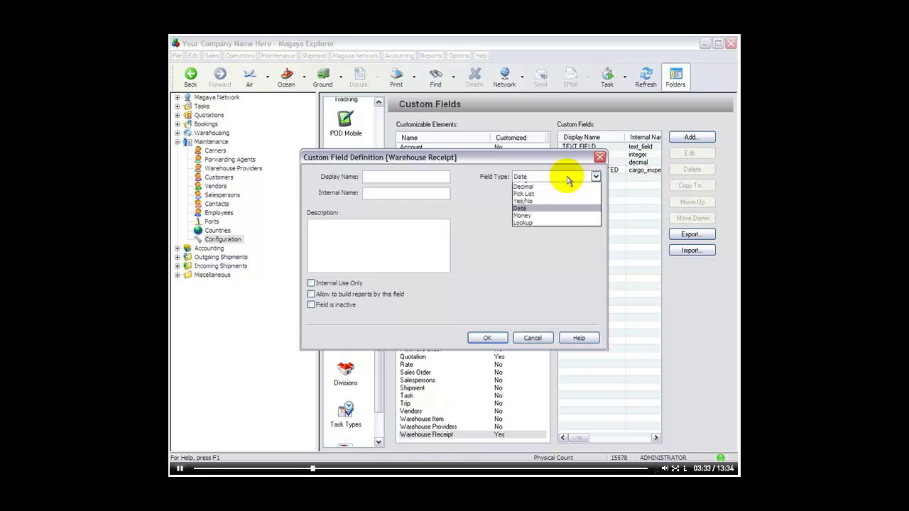
click(528, 217)
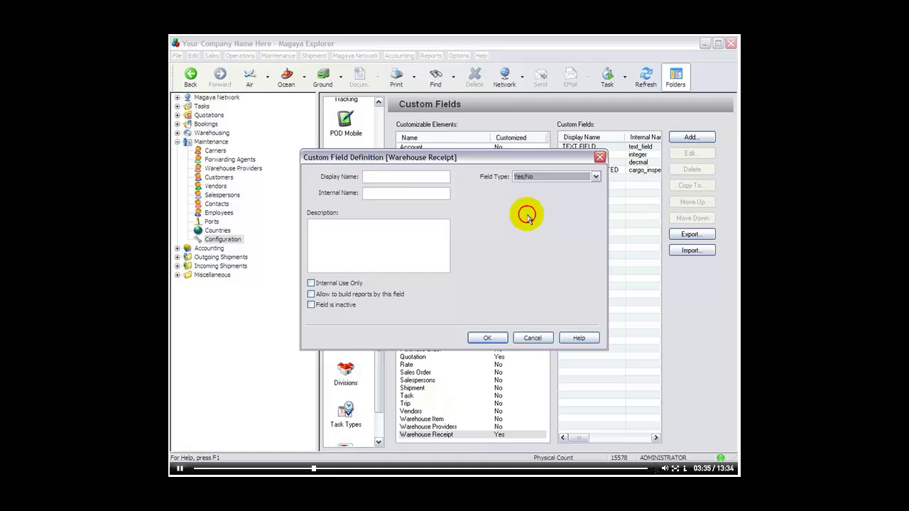
click(387, 176)
text(CARGO REPACKED)
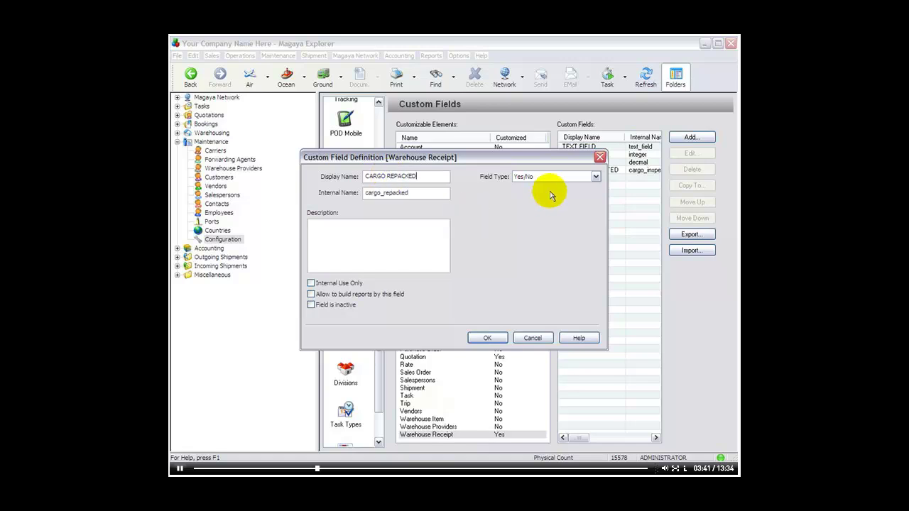
click(313, 294)
- Save CARGO REPACKED and start a Date field named INSPECTED DATE
click(494, 337)
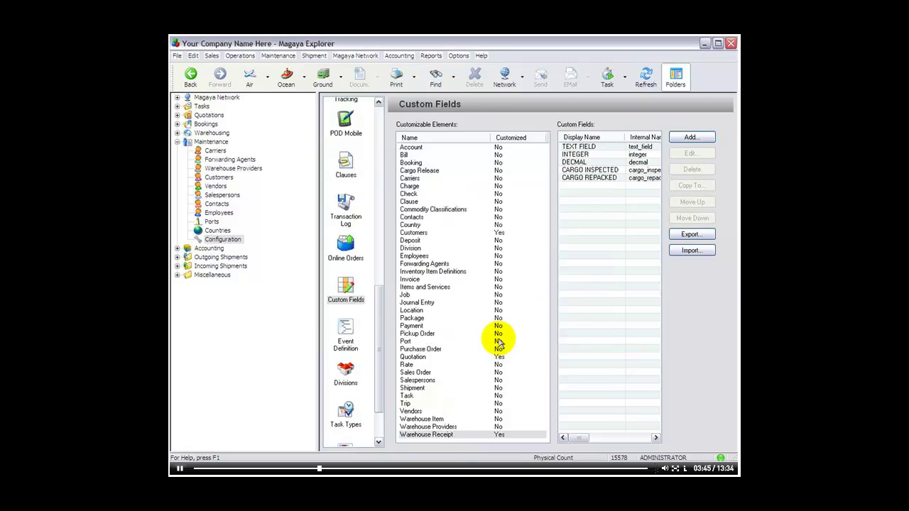
click(693, 138)
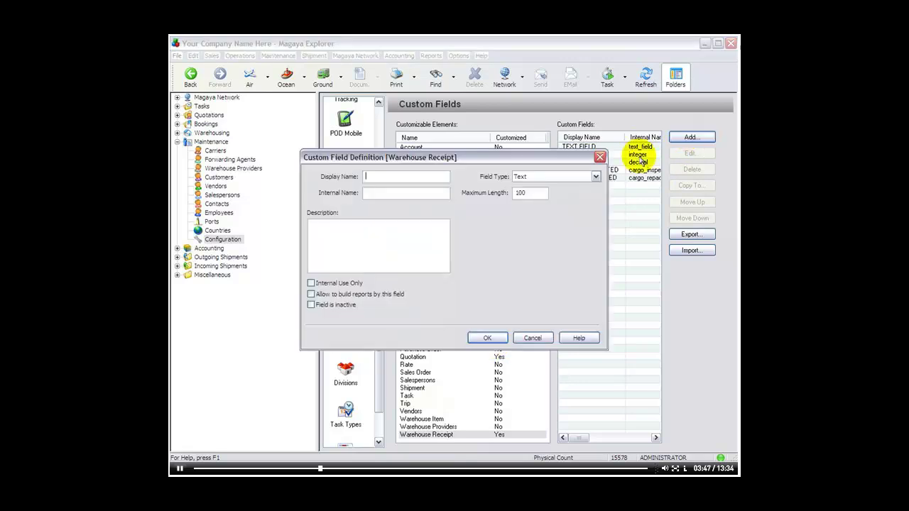
click(574, 179)
click(524, 206)
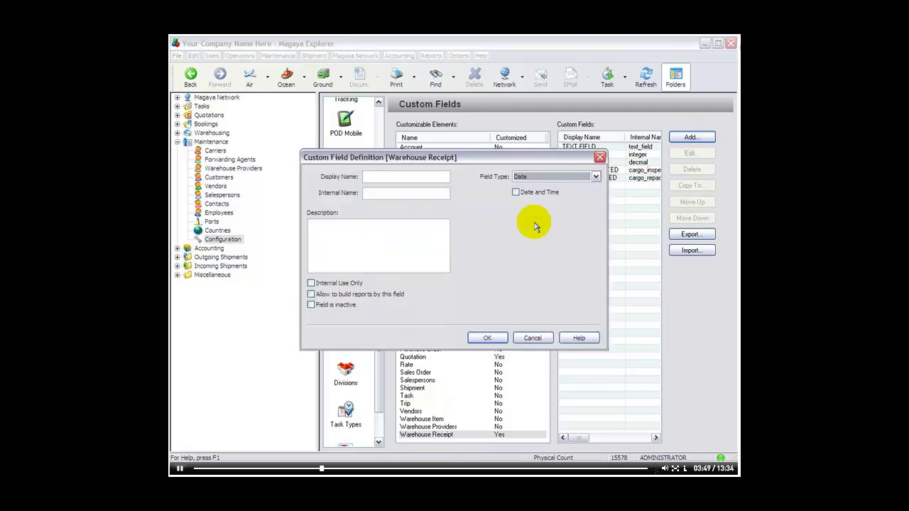
click(411, 176)
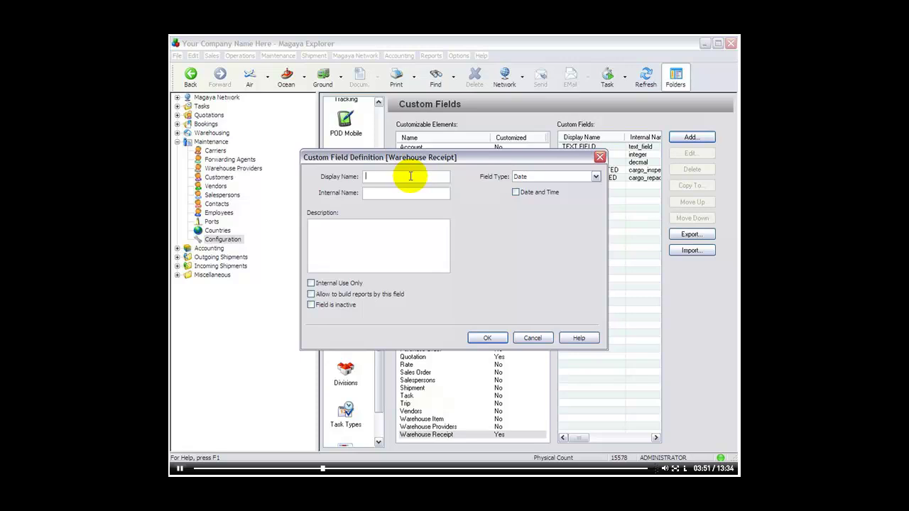
text(INSPECTED DATE)
- Save INSPECTED DATE and start a new Money-type custom field
key(Return)
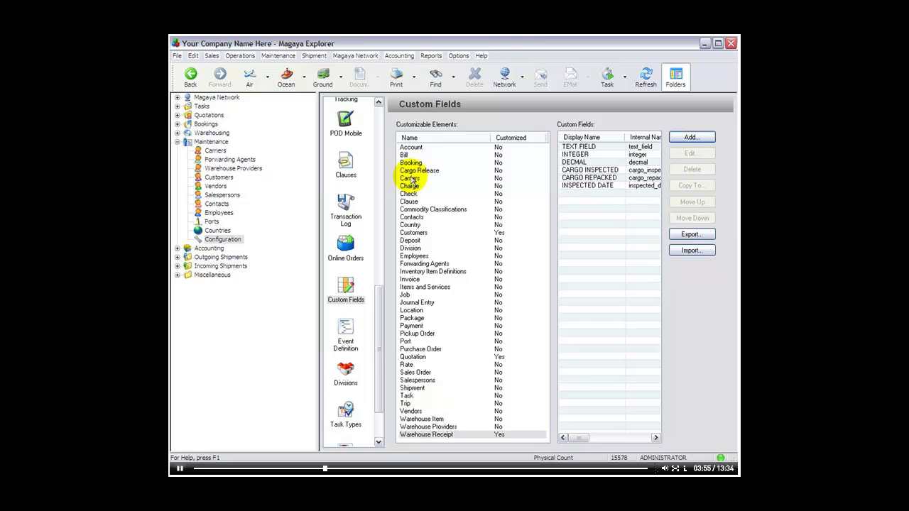
click(683, 138)
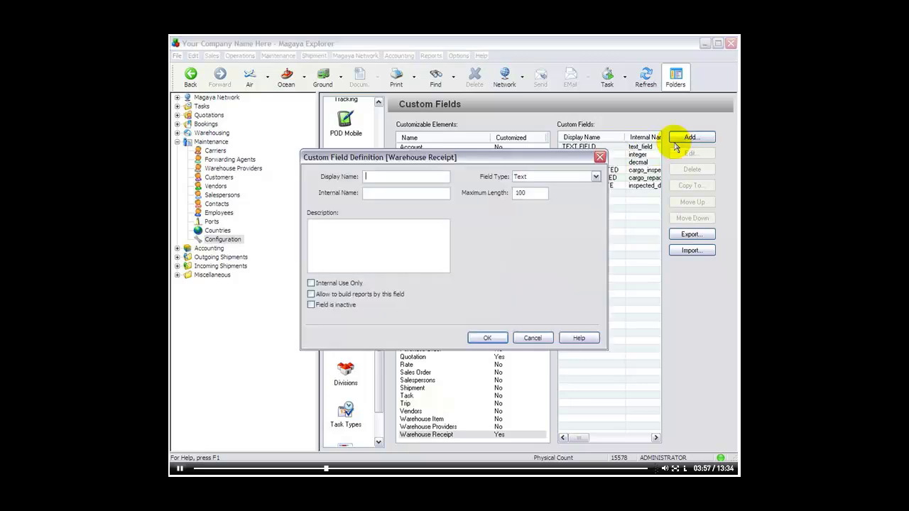
click(578, 177)
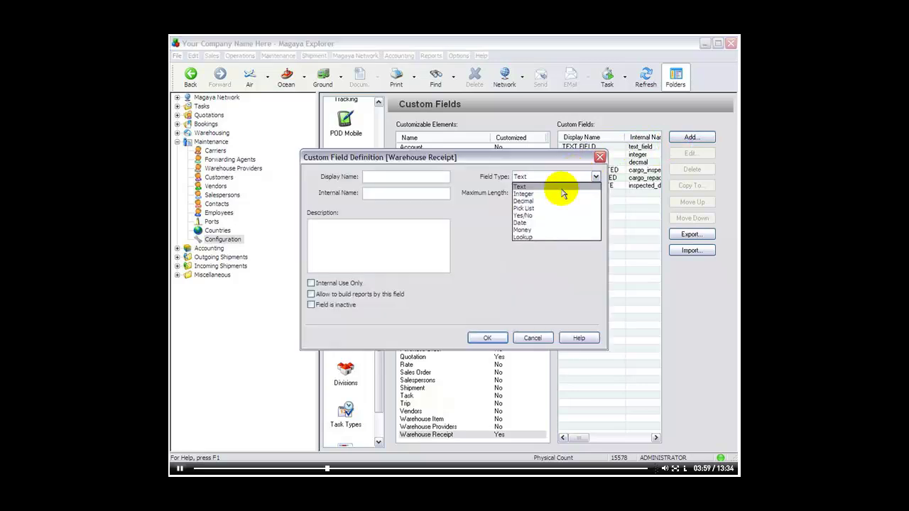
click(536, 237)
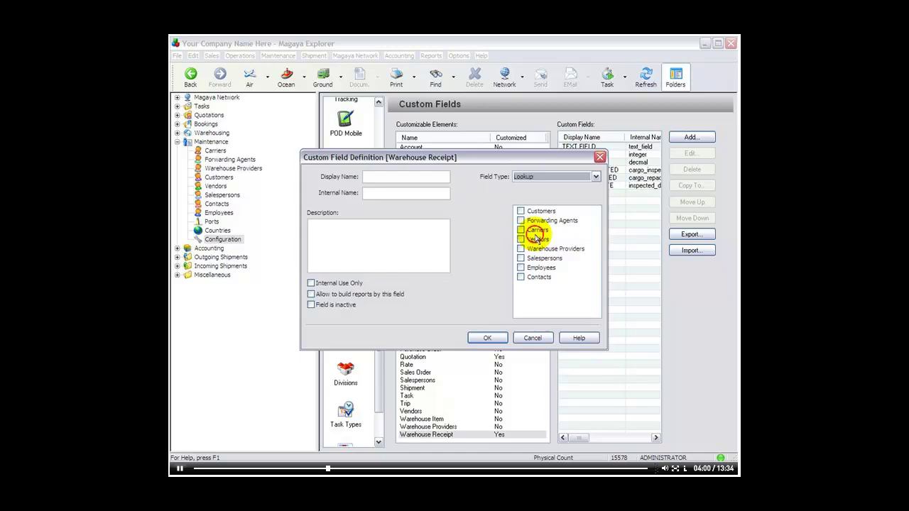
click(565, 177)
click(522, 230)
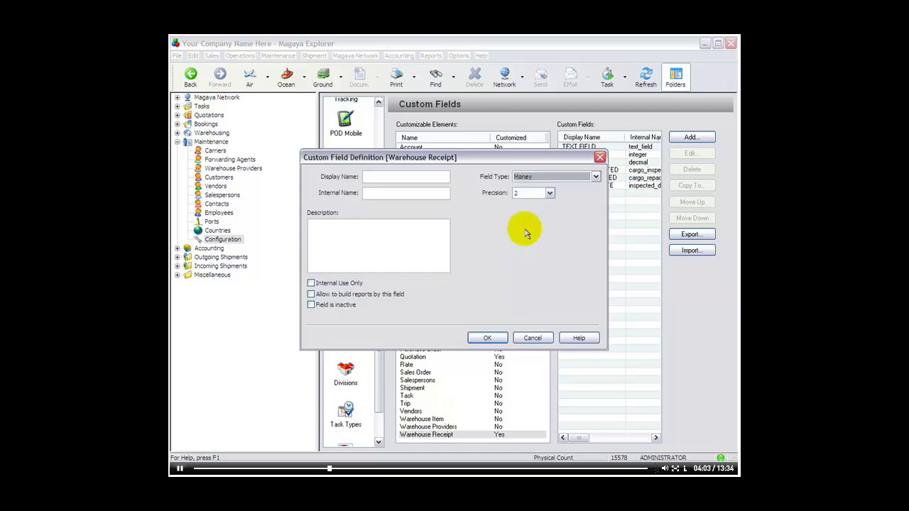
- Name the Money field INSURANCE AMONT, precision 2, reportable, and save it
click(397, 178)
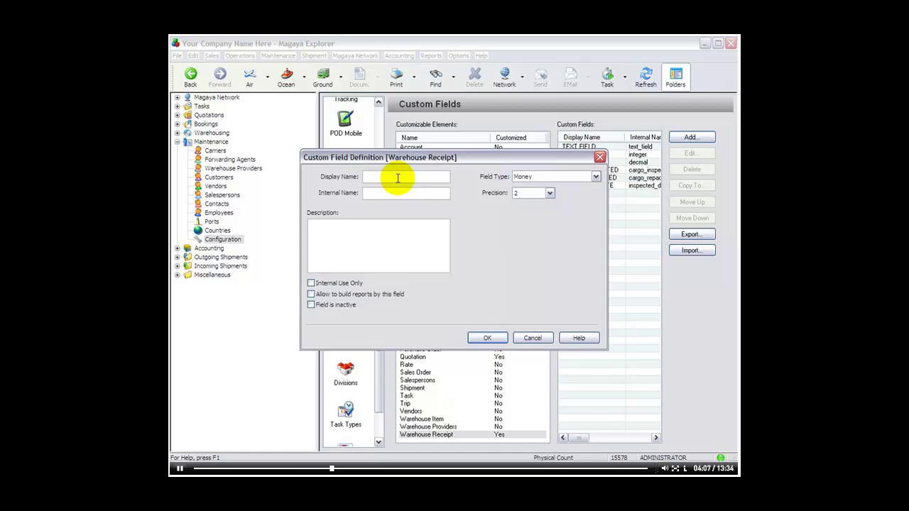
text(INSURANCE AMONT)
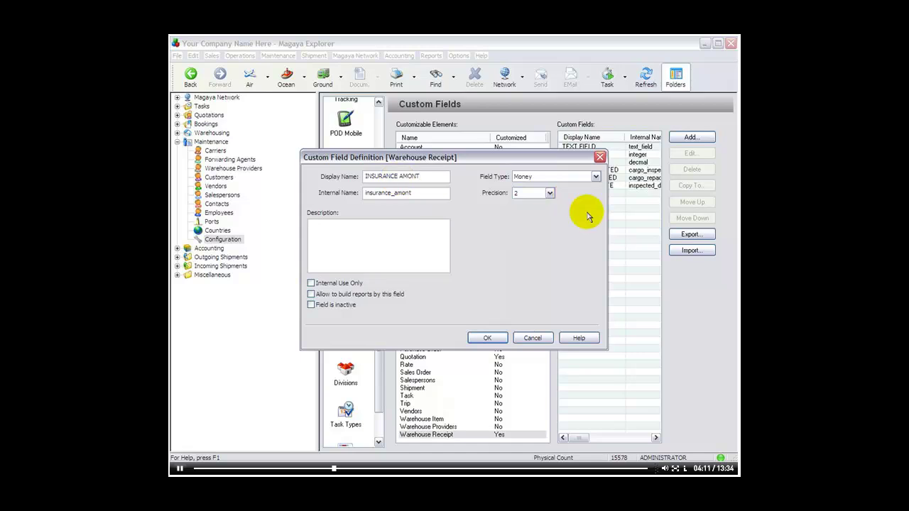
click(550, 194)
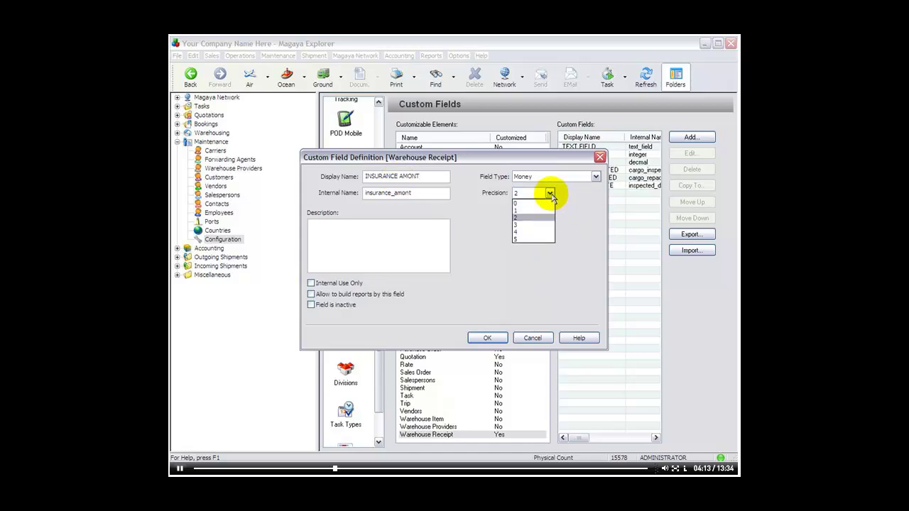
click(575, 199)
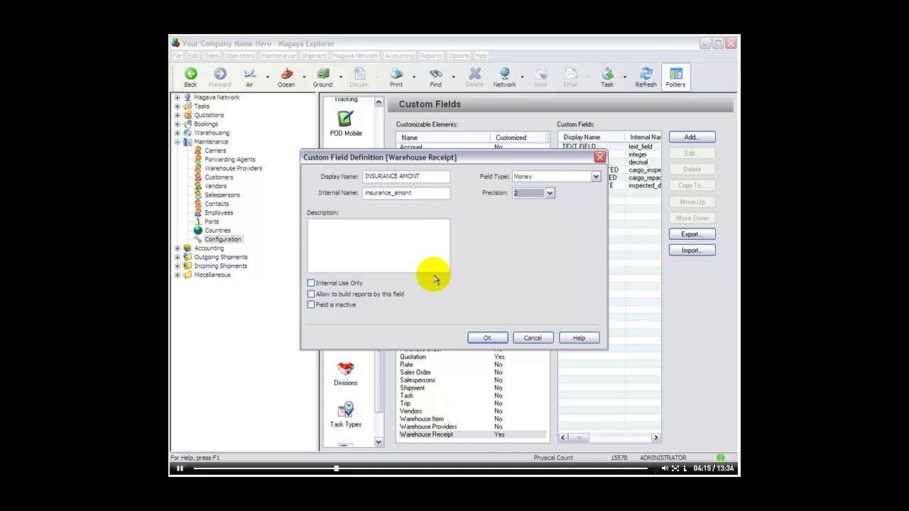
click(312, 294)
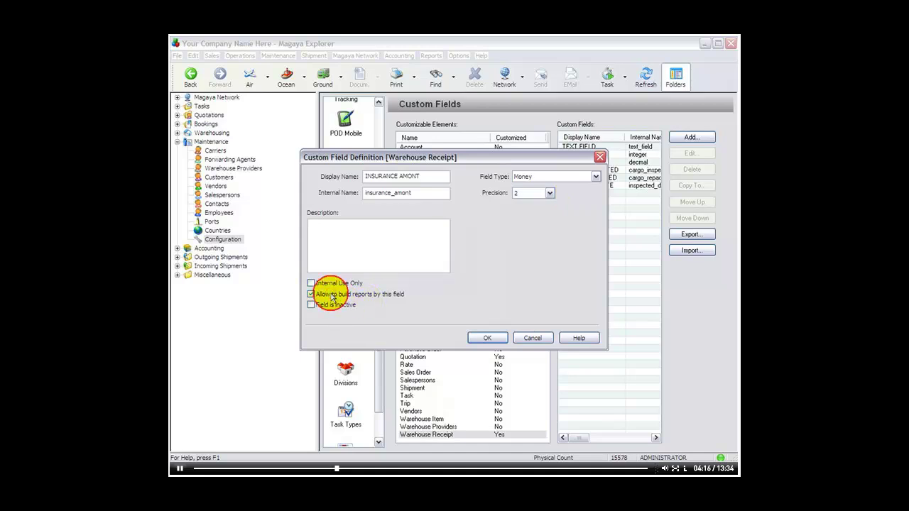
click(486, 339)
- Add a reportable Lookup field INSPECTED linked to Employees
click(692, 137)
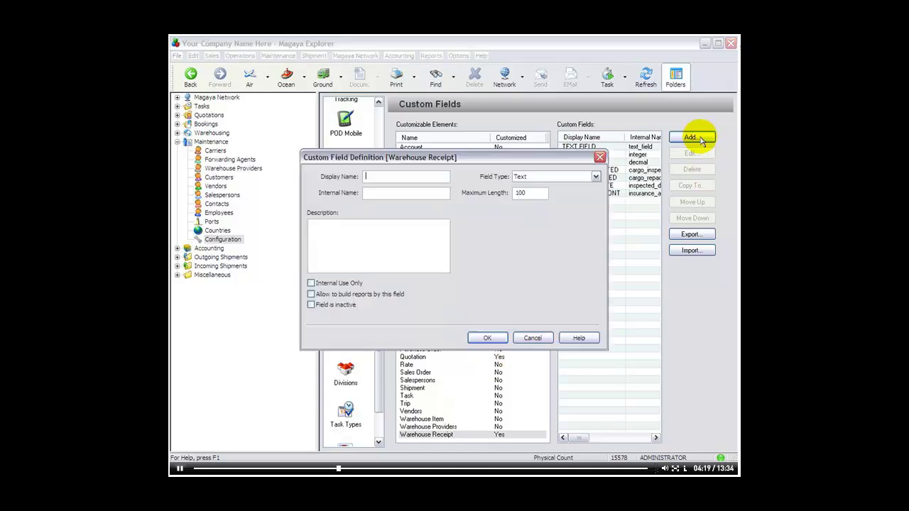
click(598, 175)
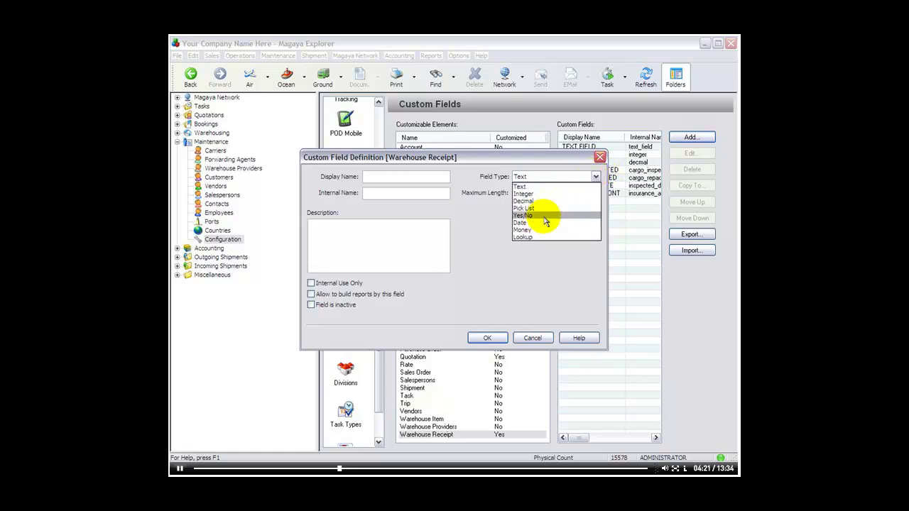
click(531, 238)
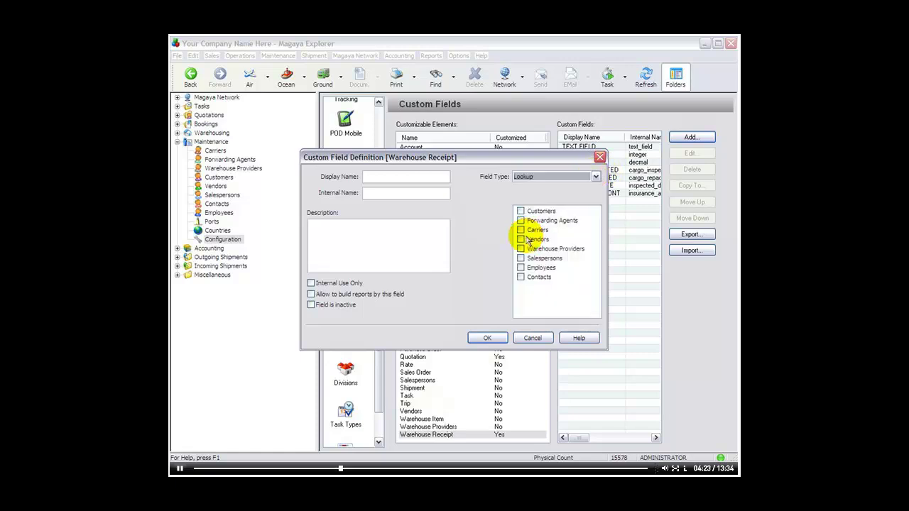
click(428, 179)
text(INSPECTED)
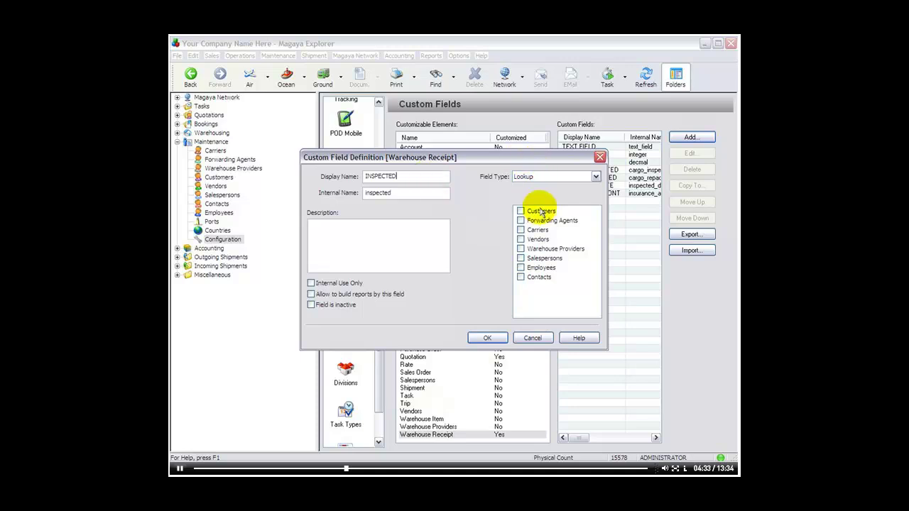
click(521, 268)
click(375, 295)
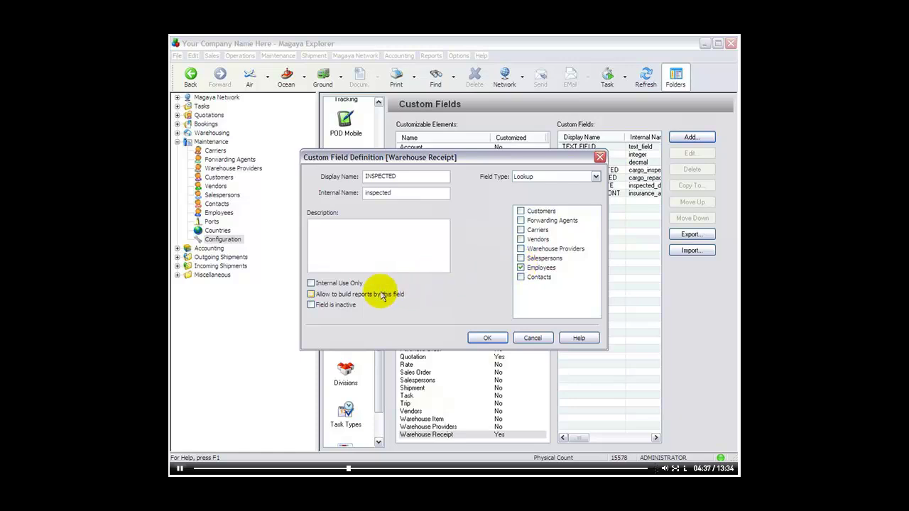
click(489, 338)
- Create a new warehouse receipt from Warehousing > Warehouse Receipts and show its Custom page
scroll(491, 341, up, 3)
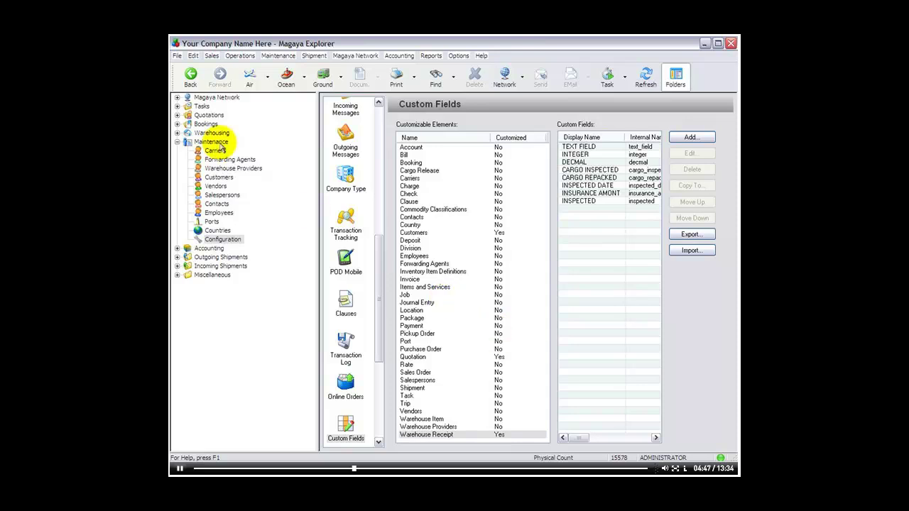
click(177, 132)
click(219, 160)
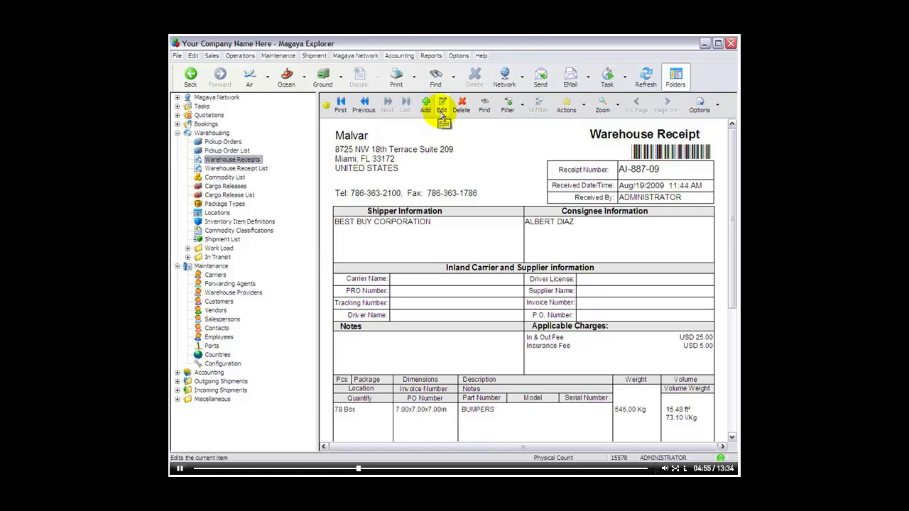
click(427, 112)
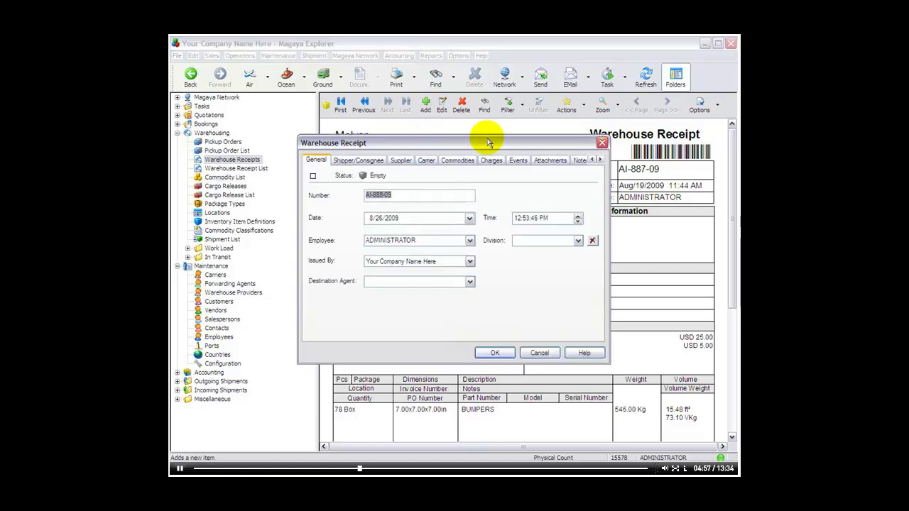
click(600, 160)
click(600, 160)
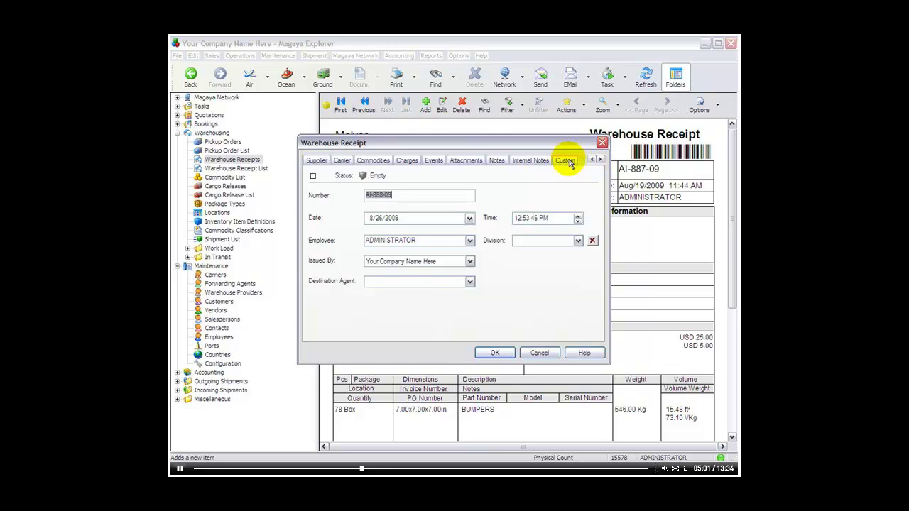
click(567, 161)
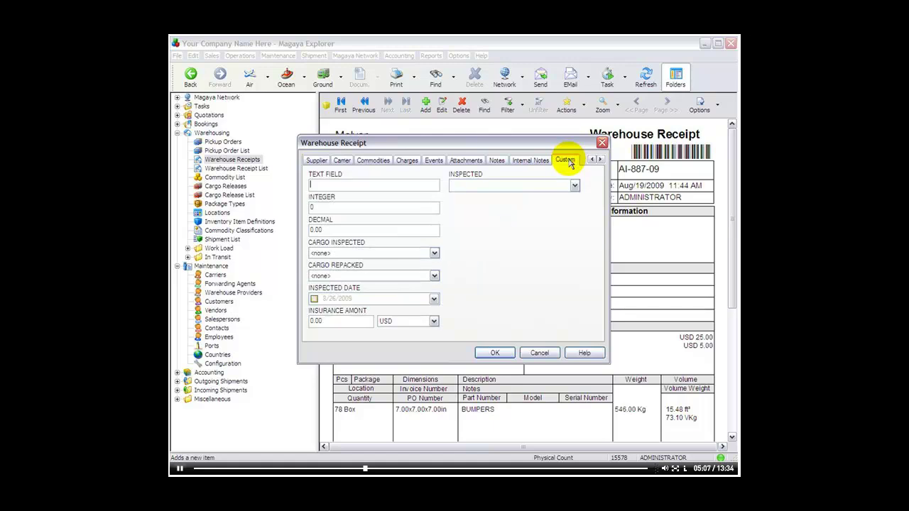
- Enter THIS IS FREE TEXT 9888 as Text Field, 89888 as Integer and 1.01 as Decimal
click(388, 184)
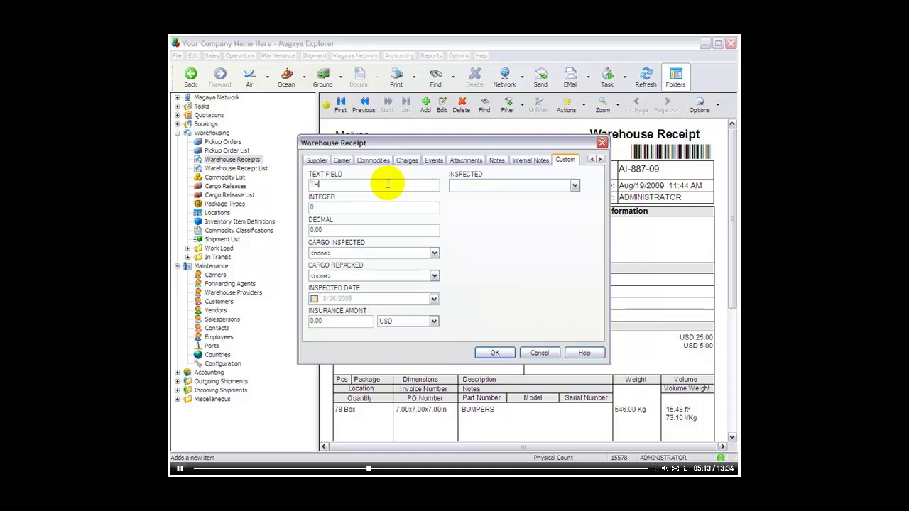
text(THIS IS FREE TEXT 9888)
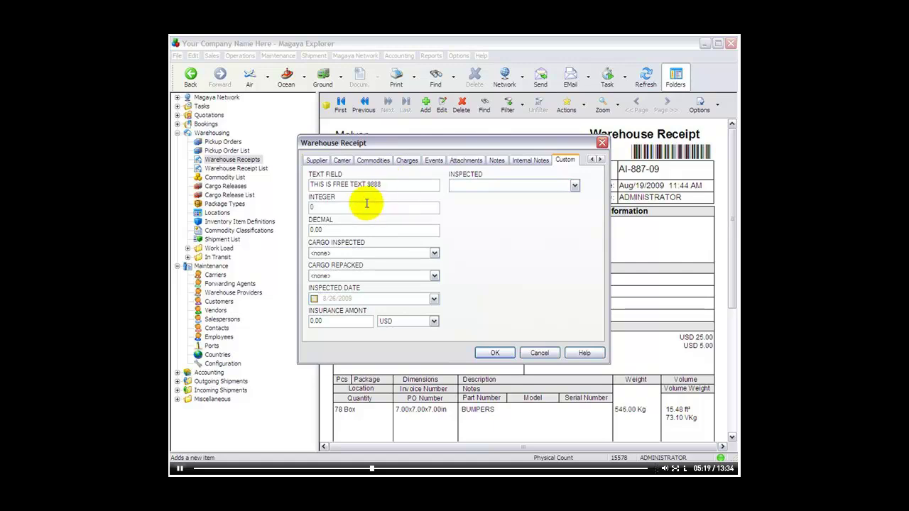
click(365, 206)
text(89888)
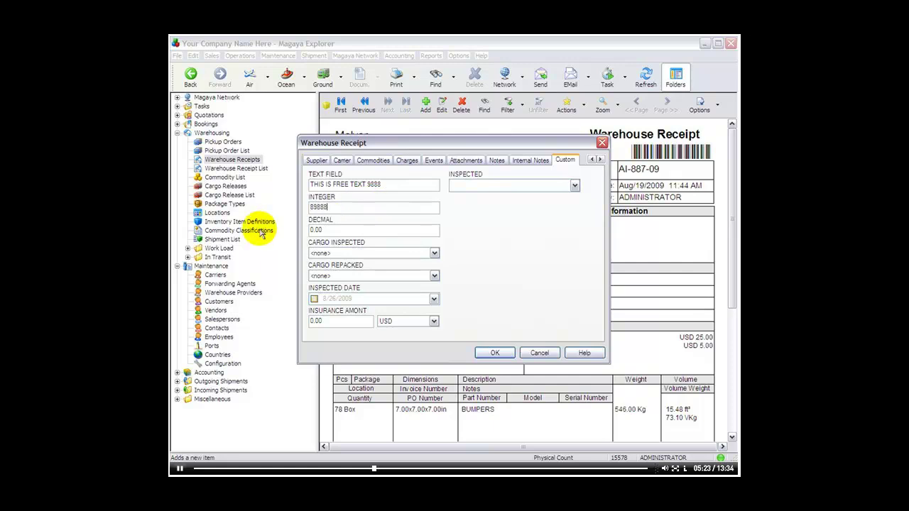
text(a)
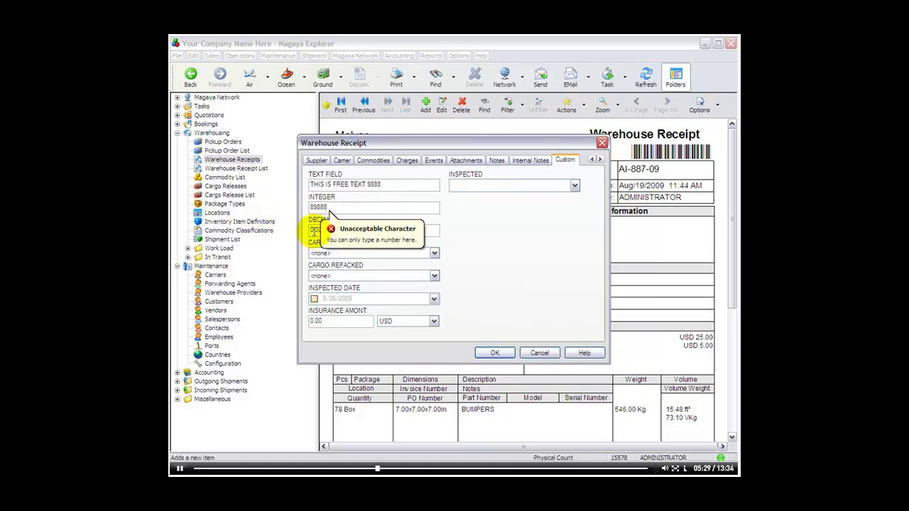
click(313, 230)
text(1)
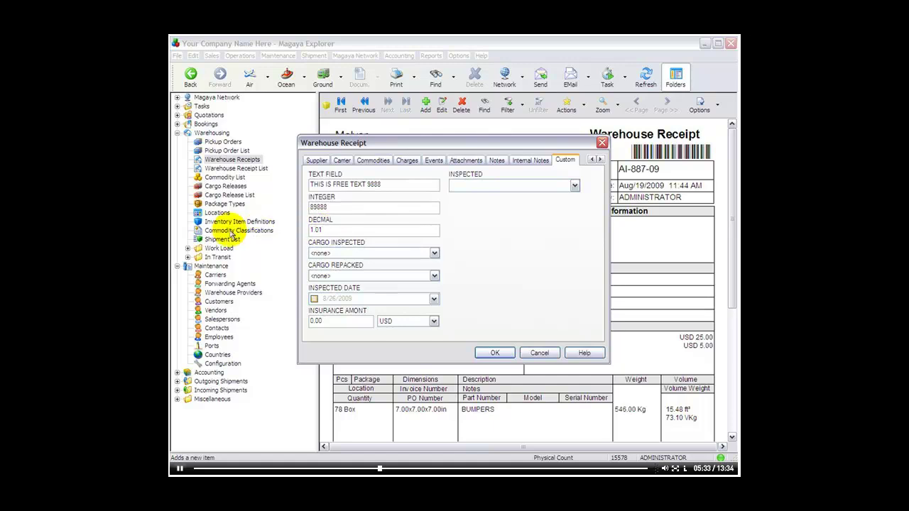
- Set Cargo Inspected to IN PROCESS, Cargo Repacked to Yes and Inspected Date to 8/26/2009
click(389, 258)
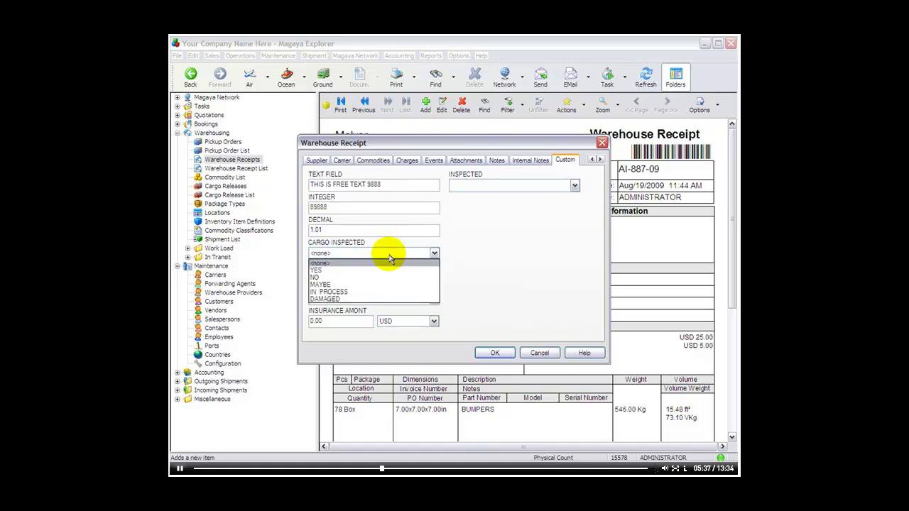
click(342, 292)
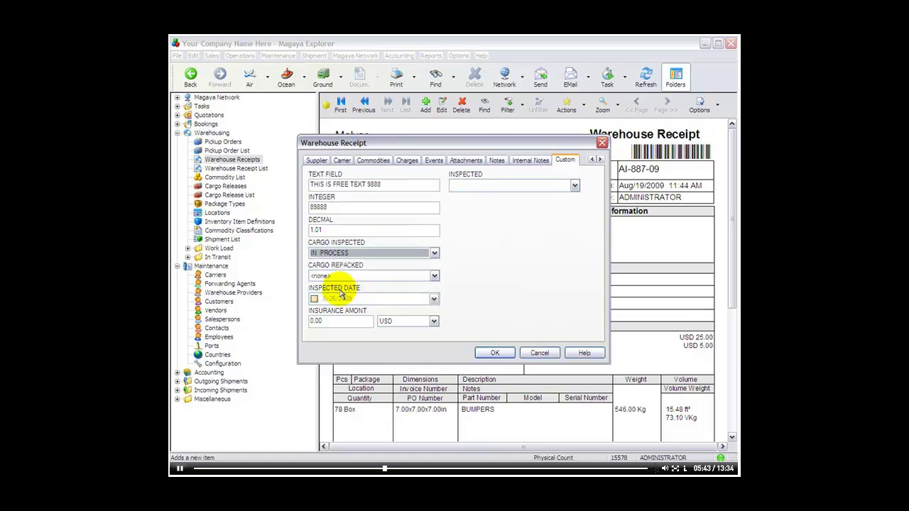
click(375, 274)
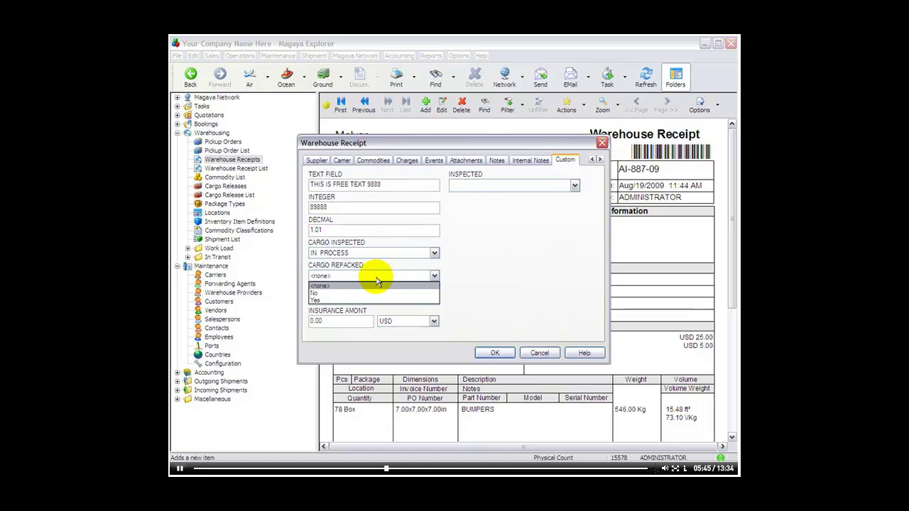
click(329, 300)
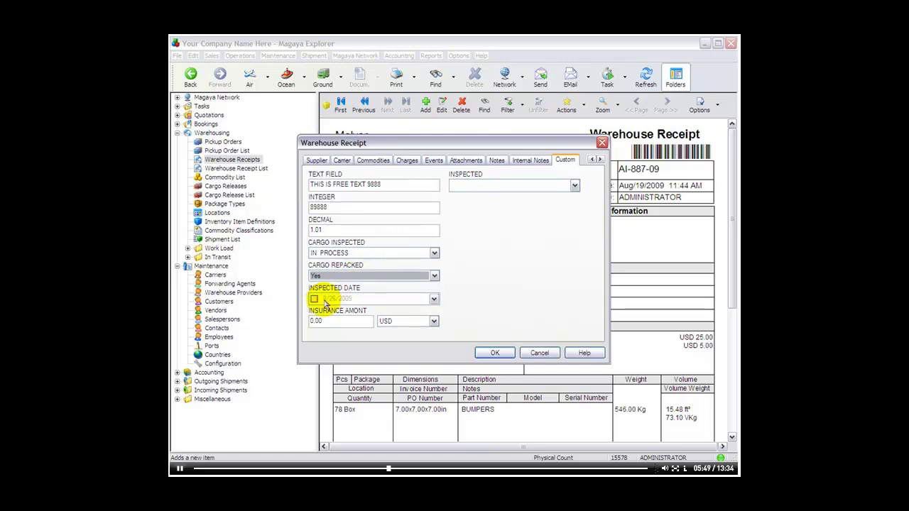
click(434, 299)
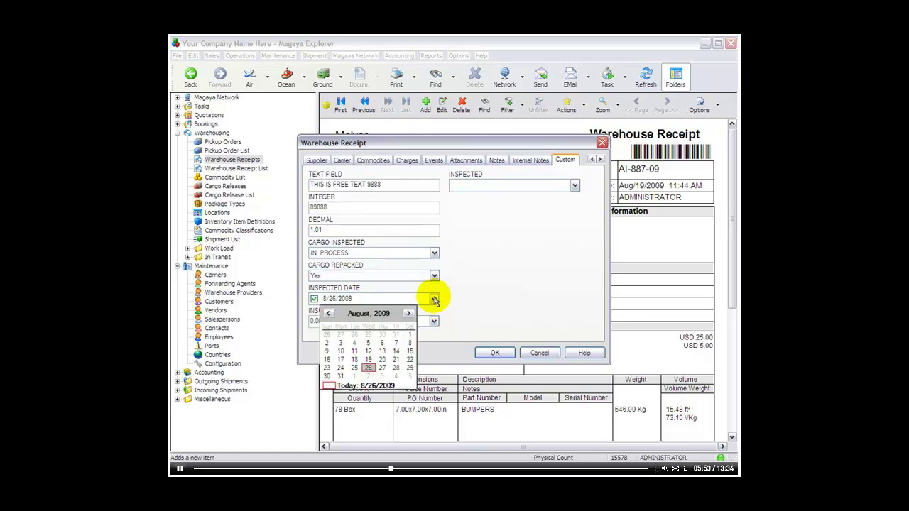
click(368, 368)
- Enter an insurance amount of 1.00, keeping USD as the currency
click(344, 321)
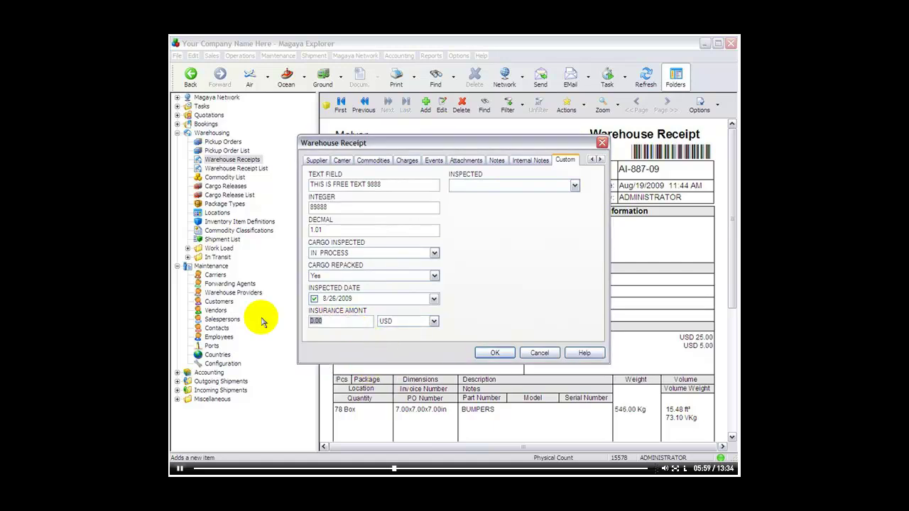
text(1.00)
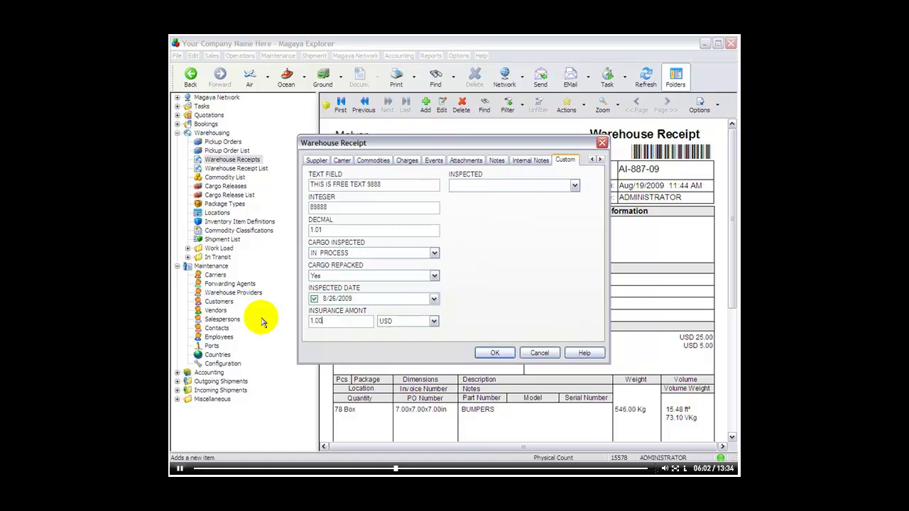
click(428, 326)
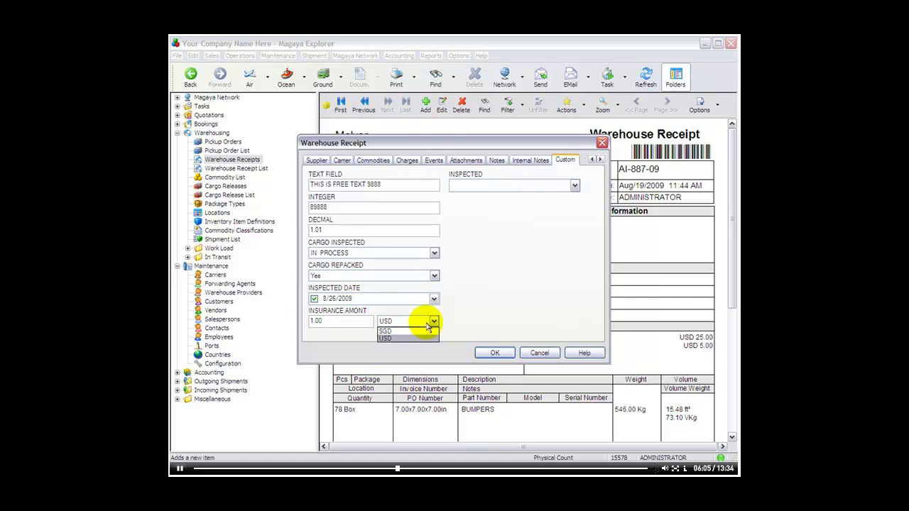
click(480, 312)
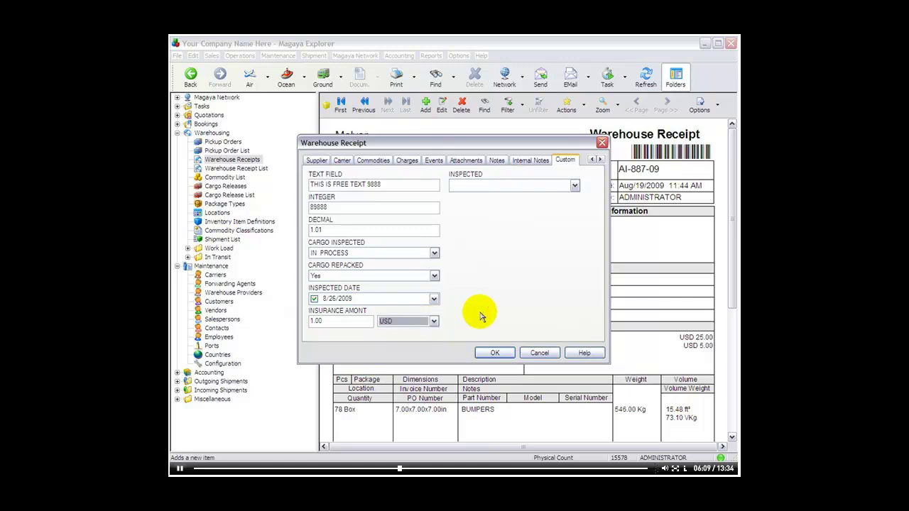
- Assign an inspecting employee and save warehouse receipt AI-888-09
click(575, 186)
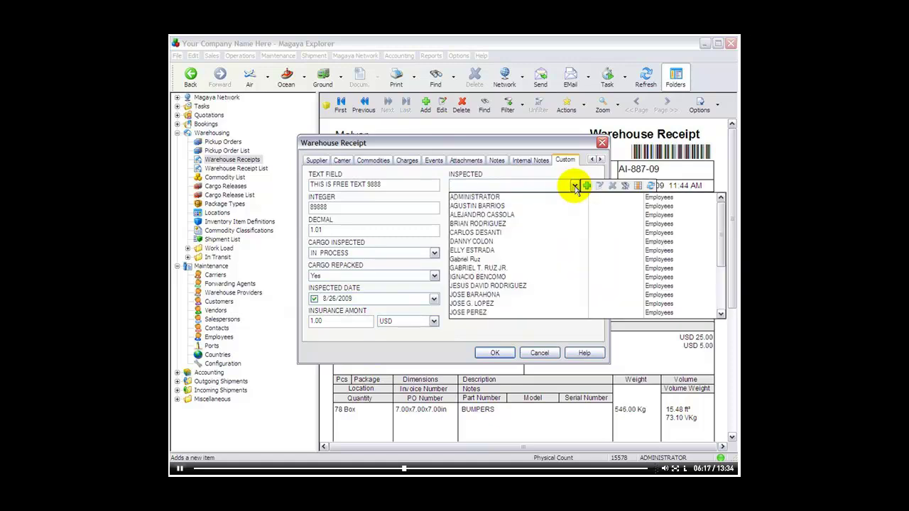
click(466, 277)
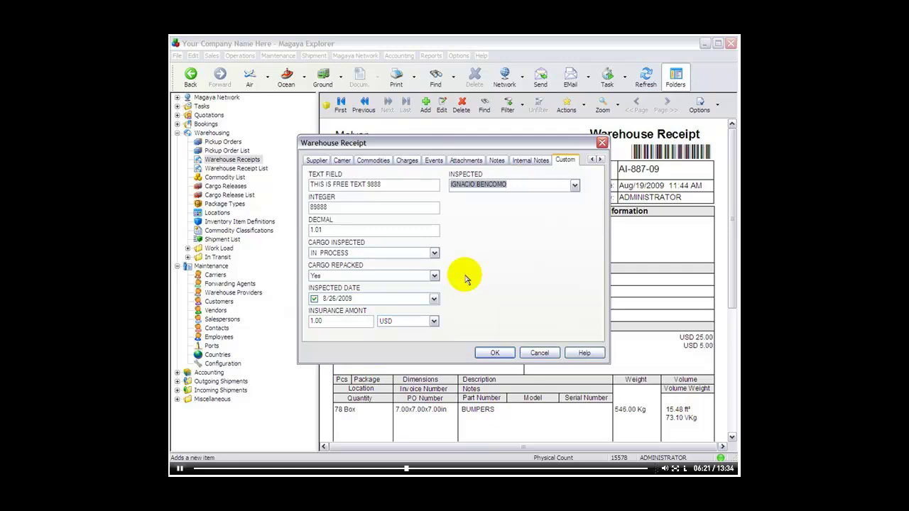
click(495, 353)
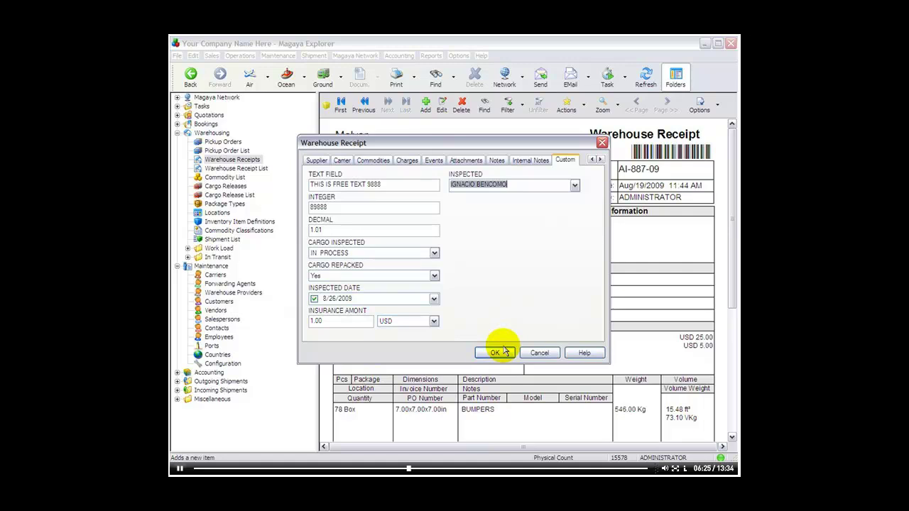
click(497, 353)
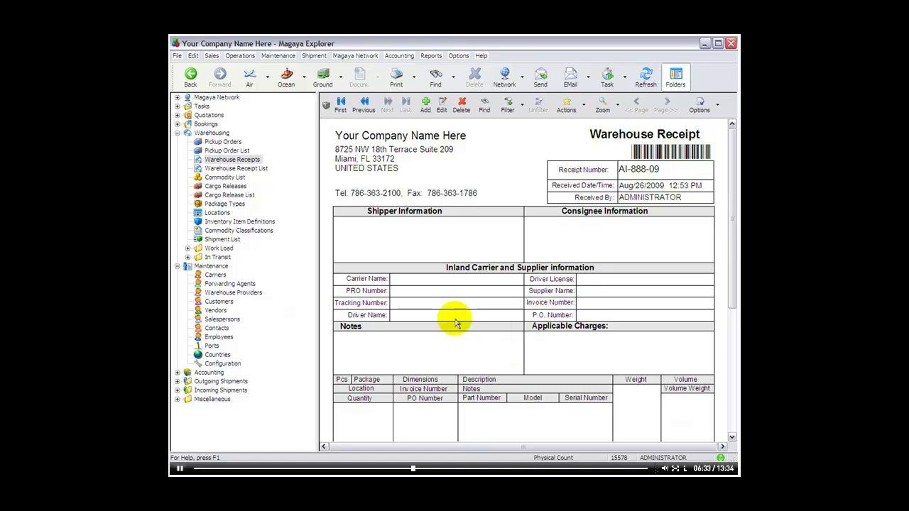
- Show the INTEGER and DECIMAL custom columns in the Warehouse Receipt List via Choose Columns
click(241, 168)
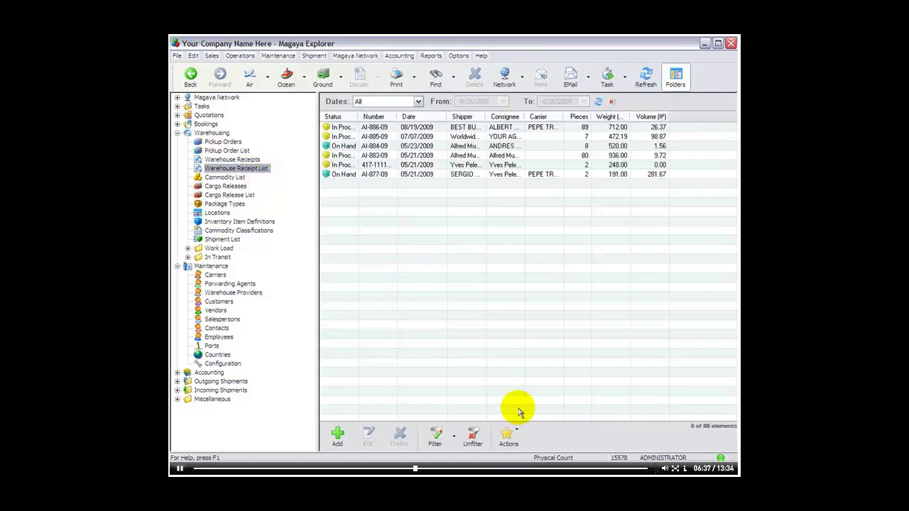
click(511, 433)
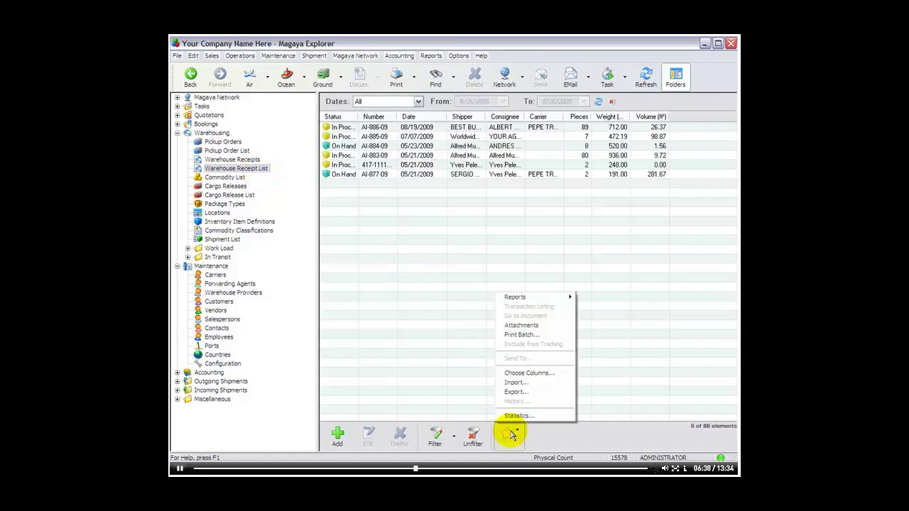
click(544, 374)
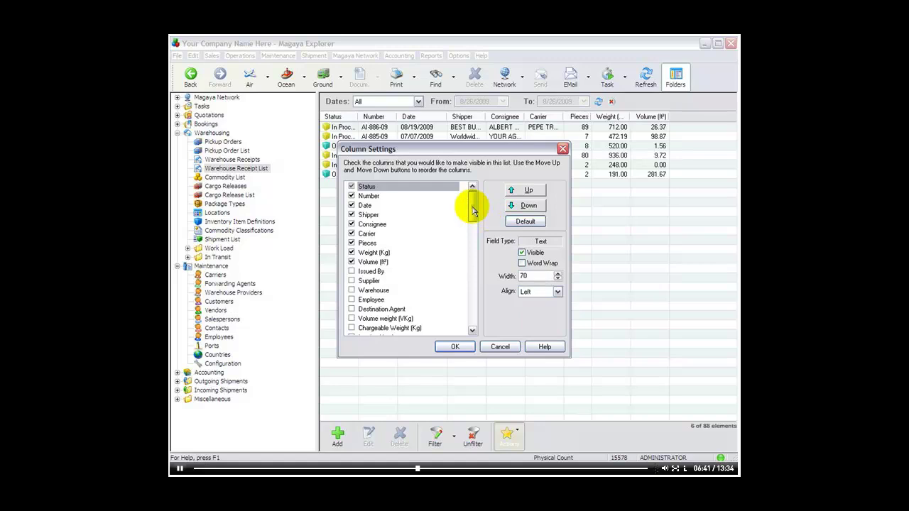
drag(473, 210, 470, 319)
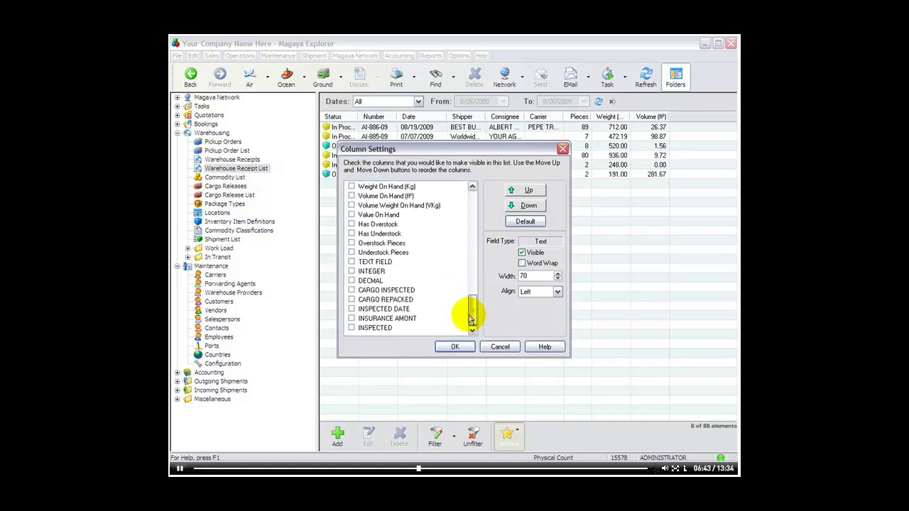
click(351, 272)
click(351, 280)
click(351, 290)
click(351, 290)
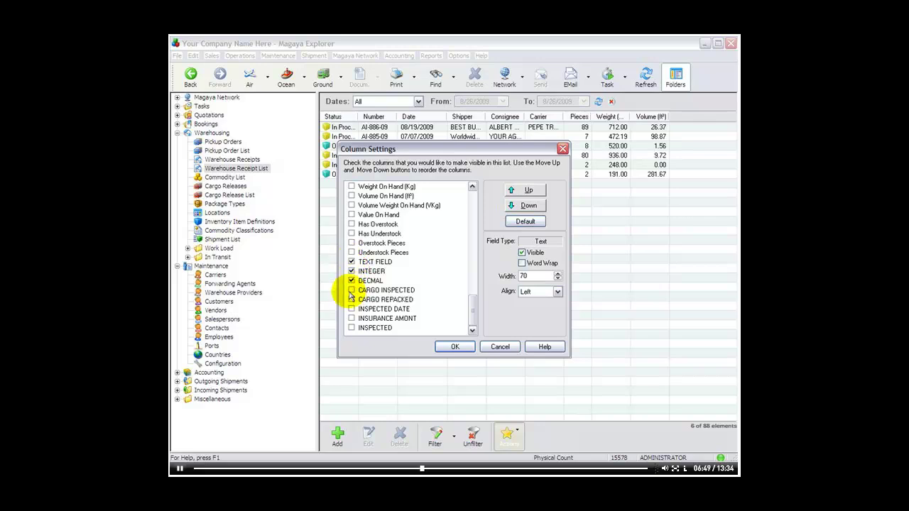
click(455, 347)
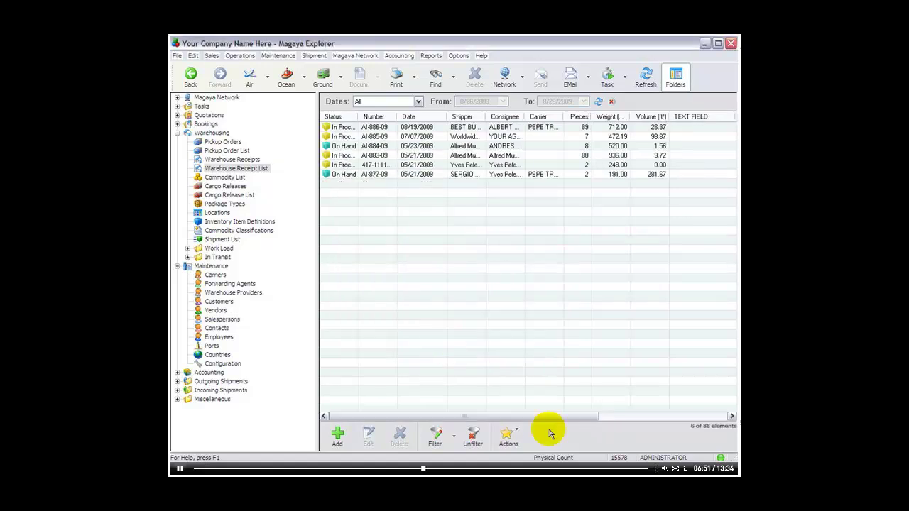
drag(539, 420, 510, 410)
click(508, 433)
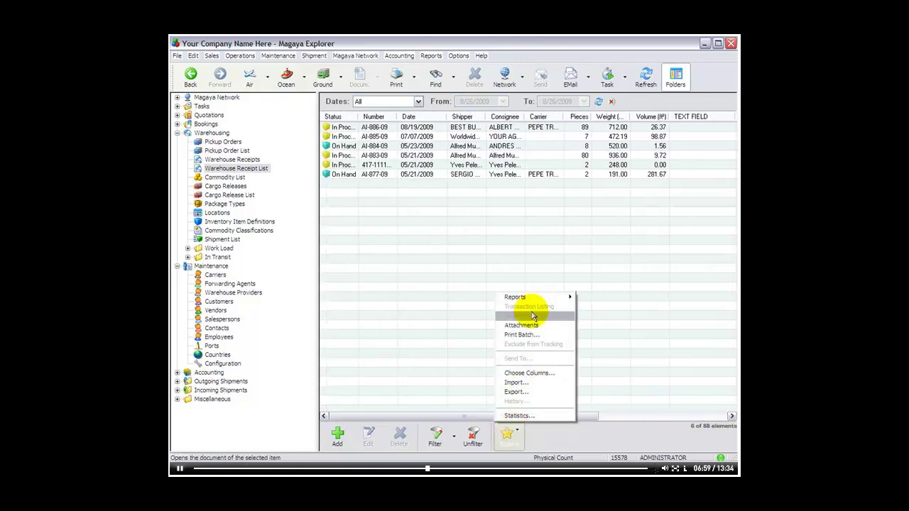
mouse_move(518, 298)
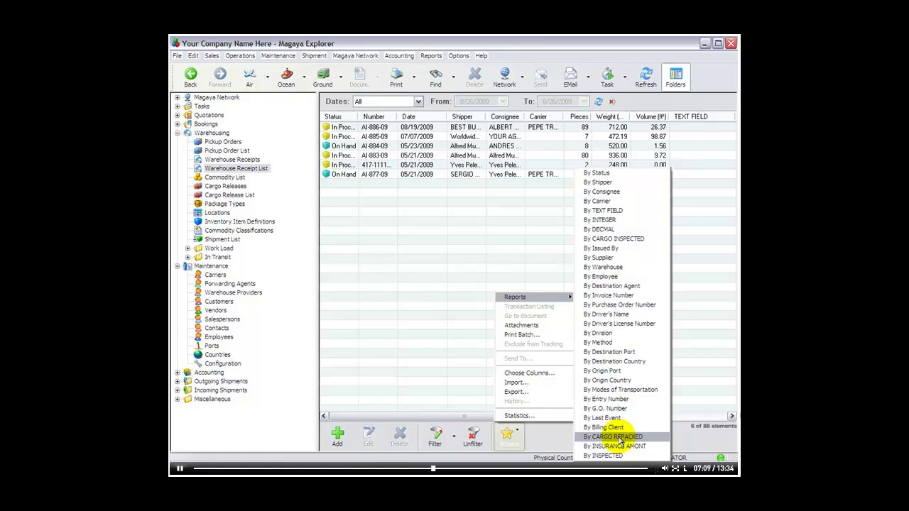
click(478, 265)
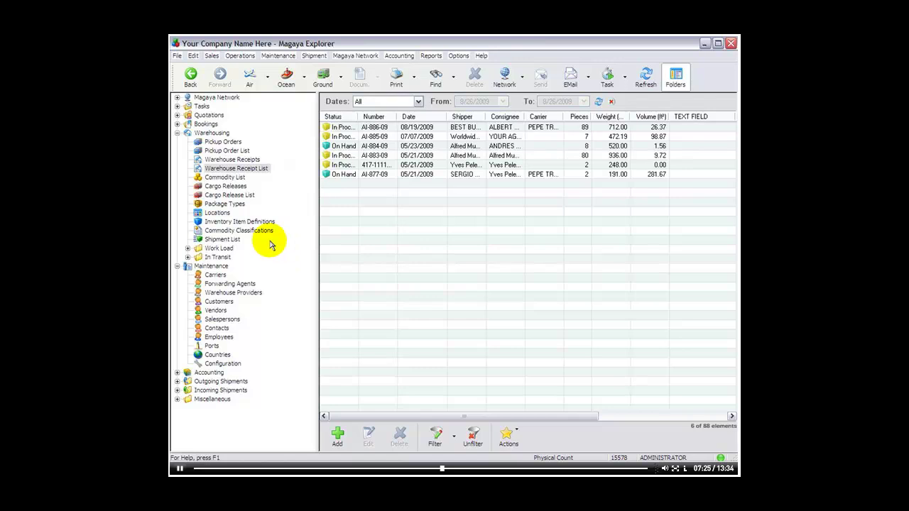
- Open Custom Fields configuration and the CARGO INSPECTED field's definition
click(223, 364)
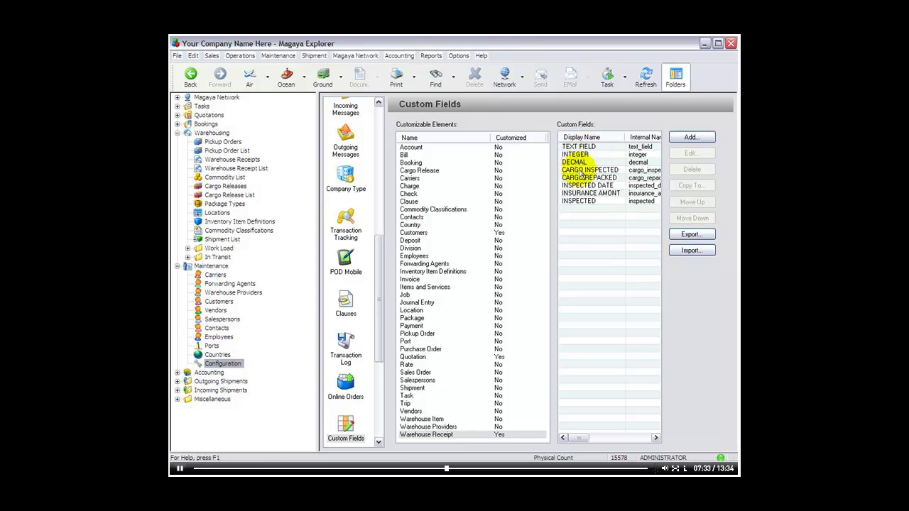
double_click(581, 170)
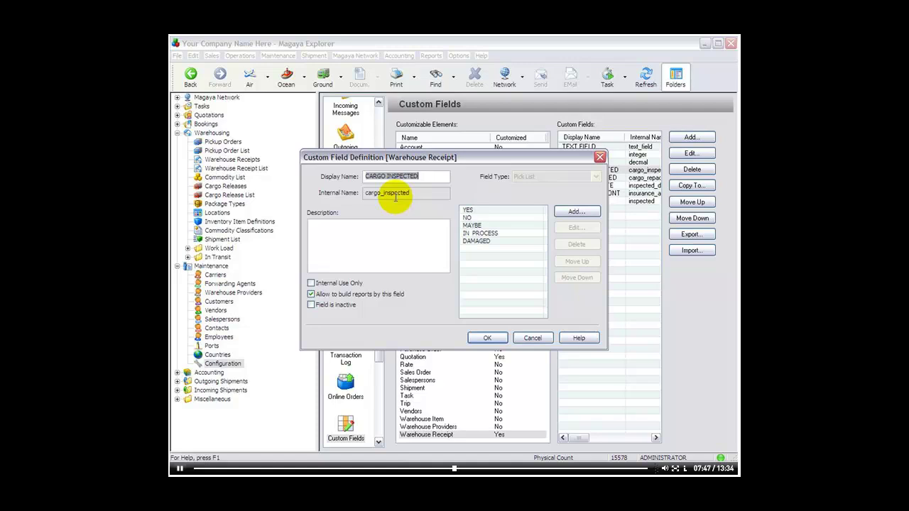
- Close the field definition, select the Miscellaneous folder and start a new document design
click(482, 338)
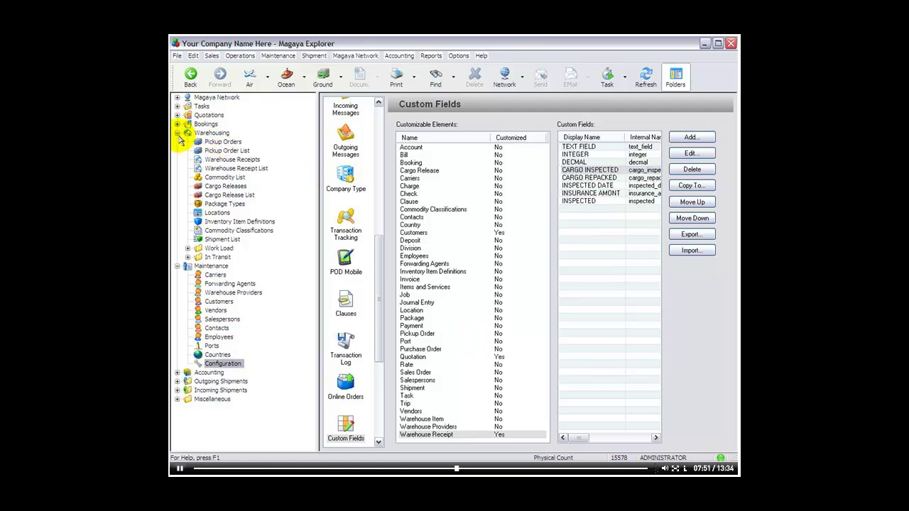
click(179, 136)
click(178, 141)
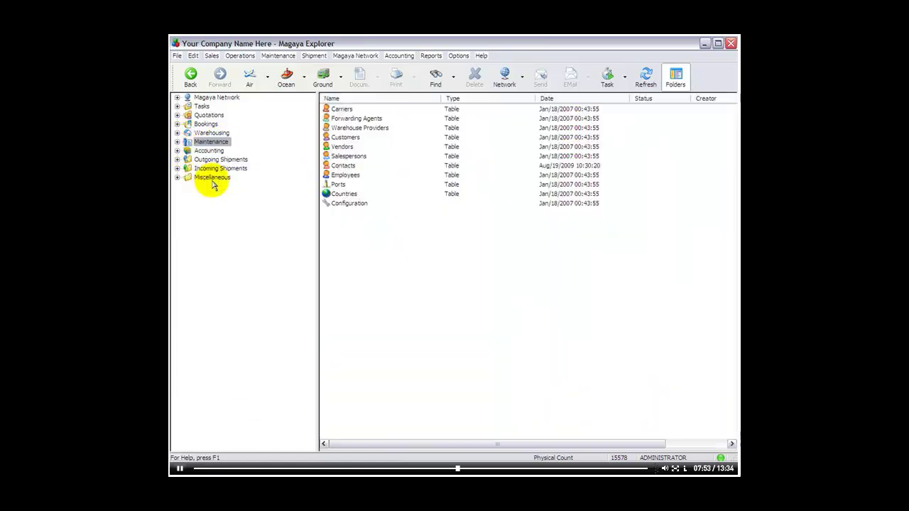
click(212, 178)
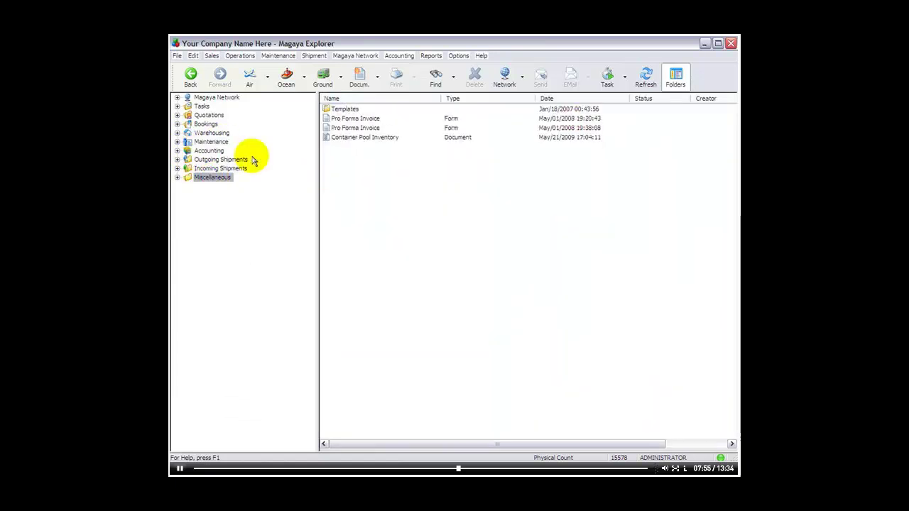
click(363, 77)
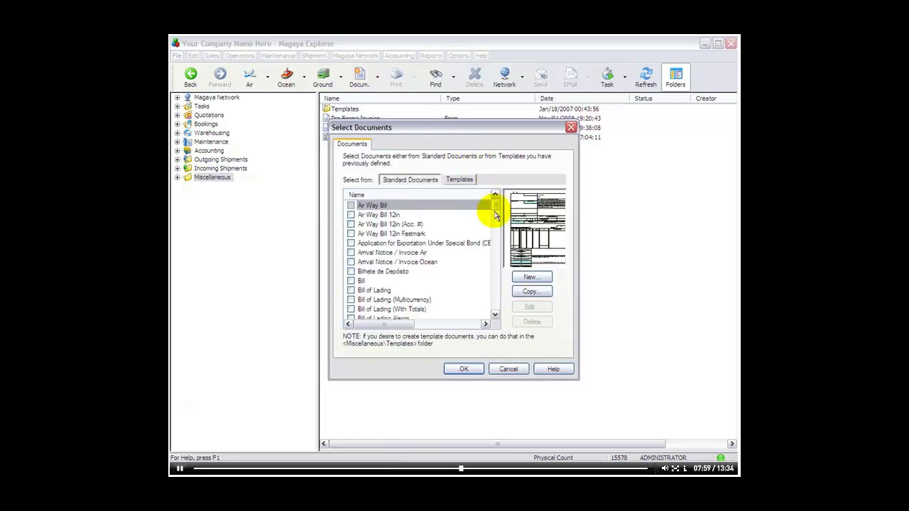
click(531, 280)
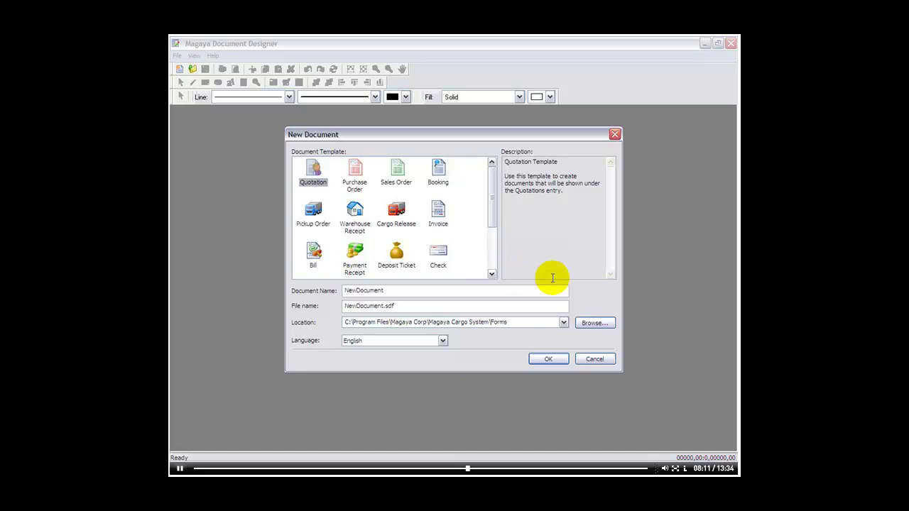
- Pick the Warehouse Receipt template, then open the existing WarehouseReceipt form
click(349, 223)
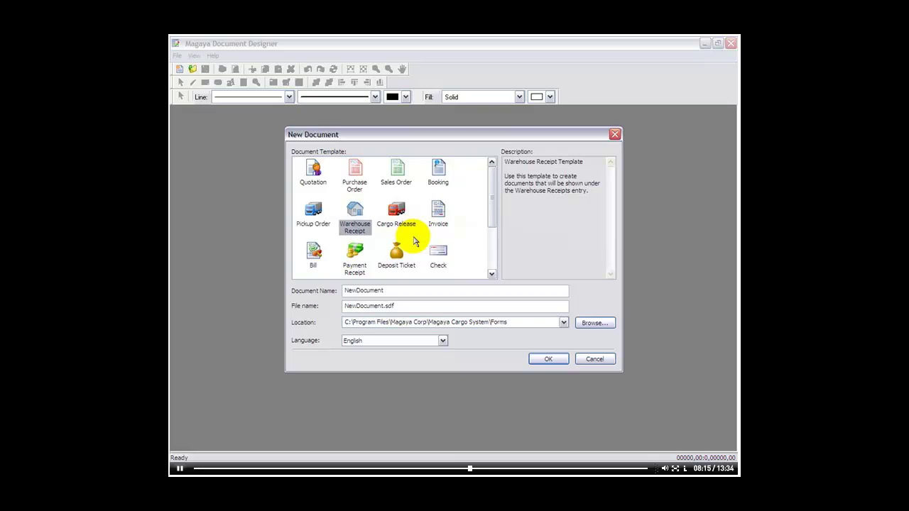
click(548, 364)
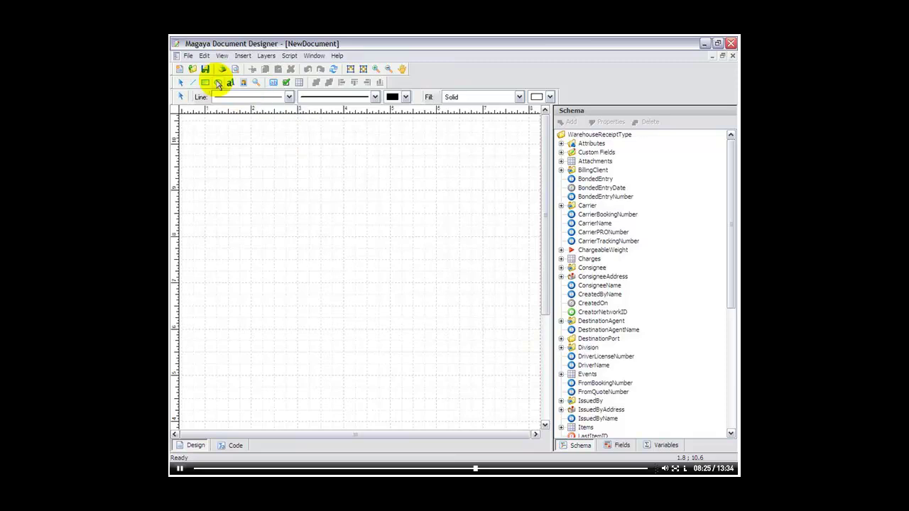
click(189, 56)
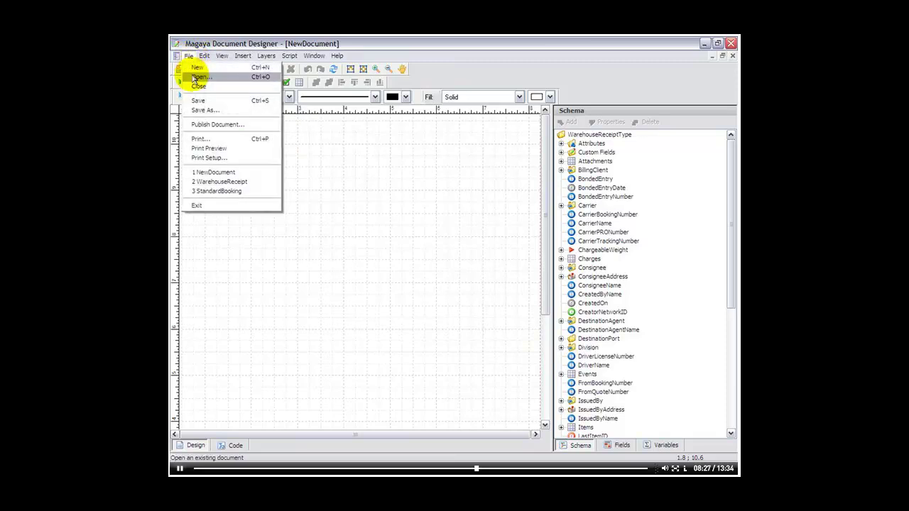
click(196, 76)
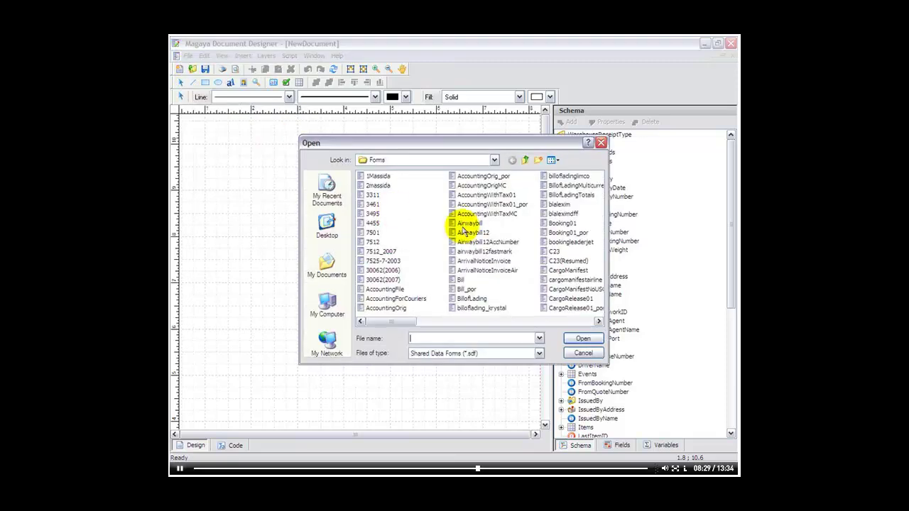
scroll(468, 228, down, 3)
key(w)
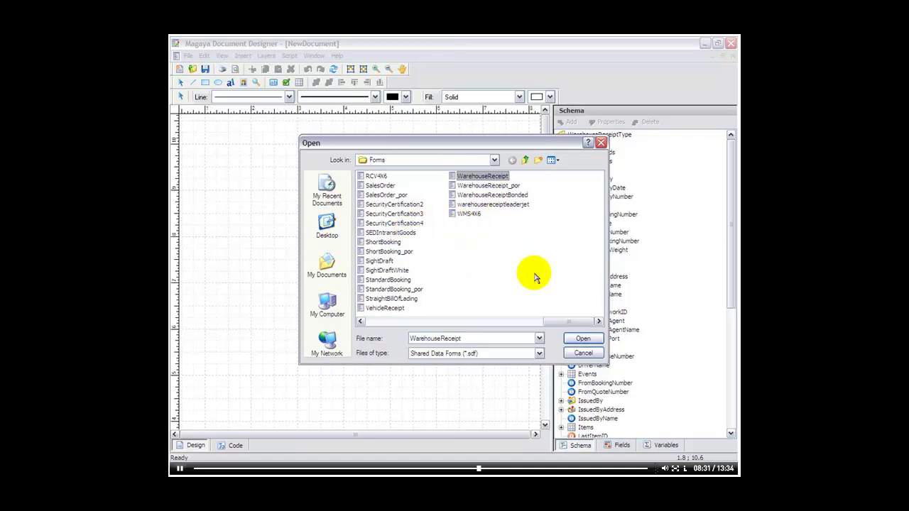
click(576, 338)
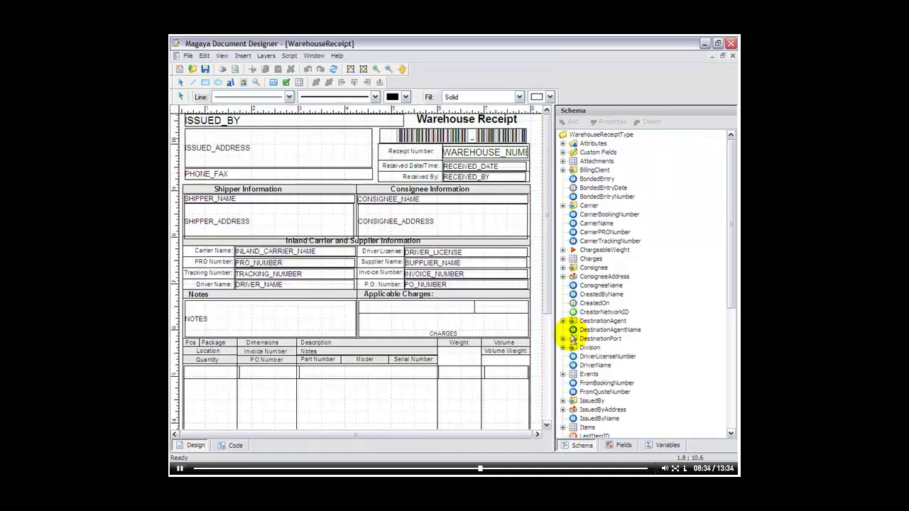
- Shorten the ISSUED_ADDRESS box and select PHONE_FAX to reposition it
click(305, 157)
drag(278, 167, 250, 159)
click(245, 171)
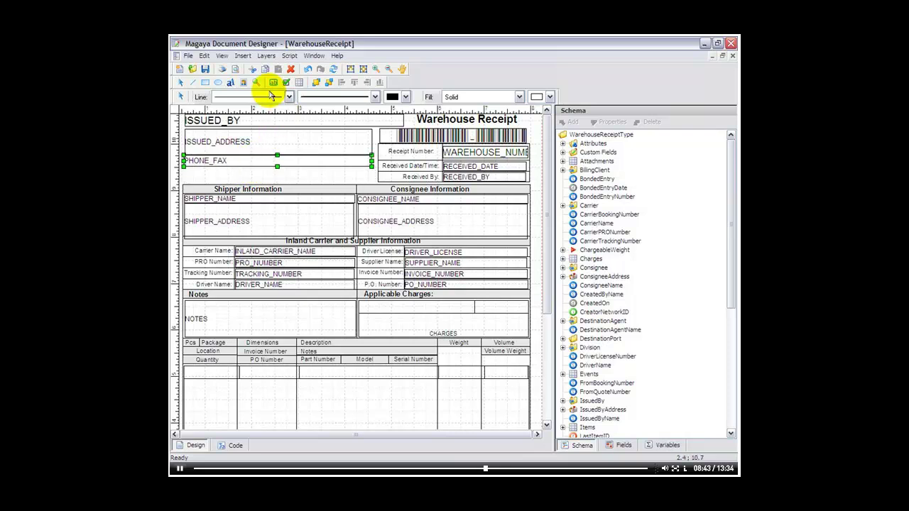
- Zoom in twice and scroll to the form header
click(223, 57)
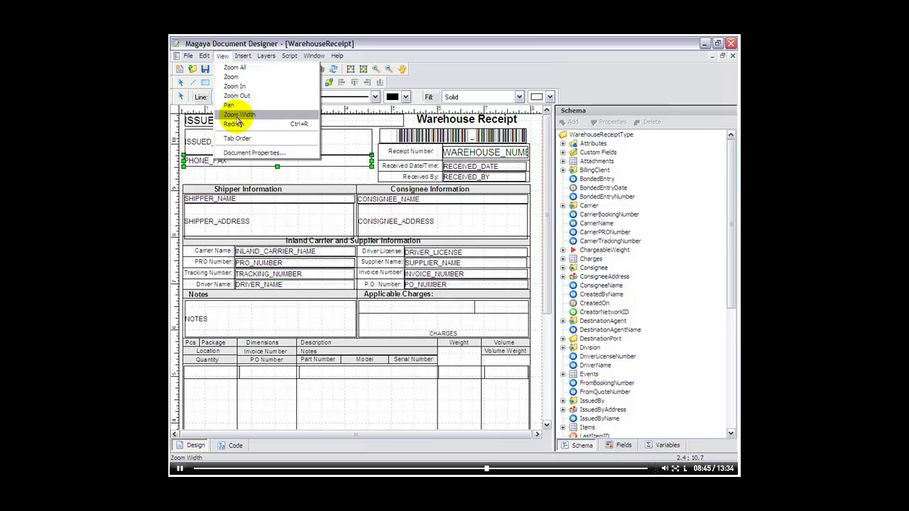
click(264, 89)
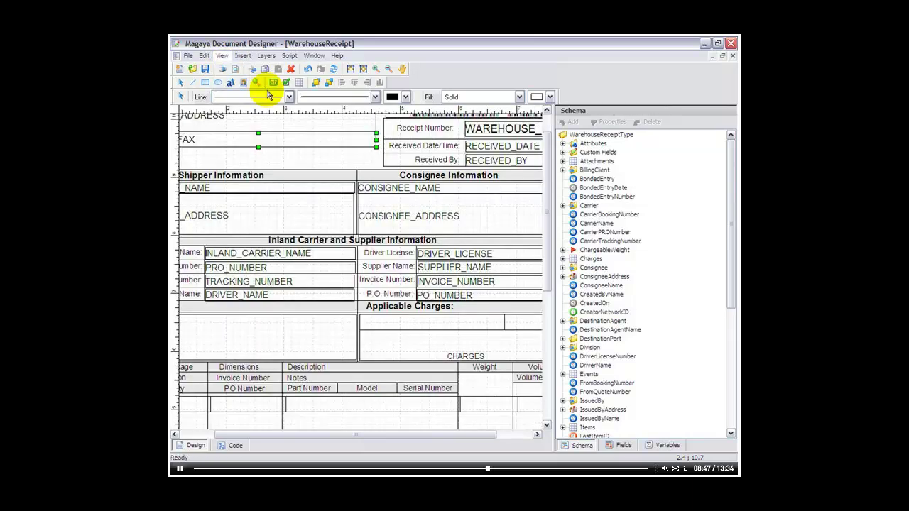
drag(391, 433, 349, 430)
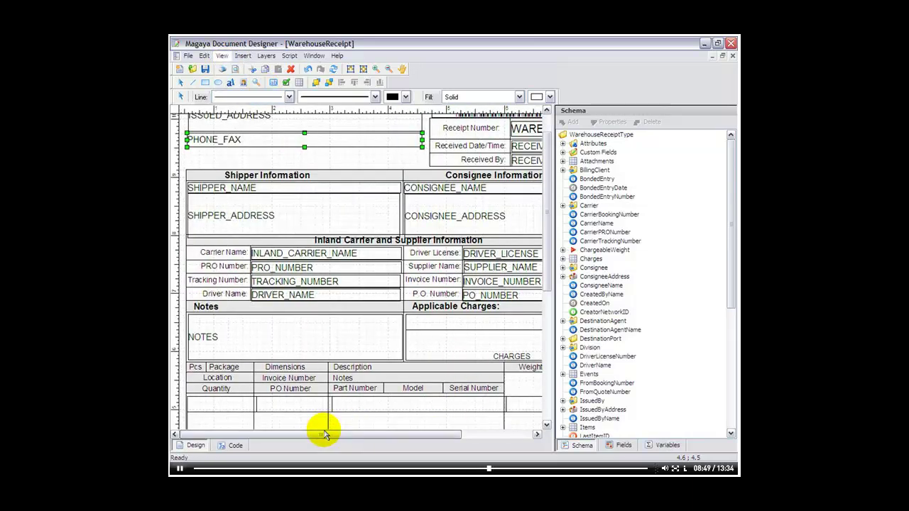
click(223, 56)
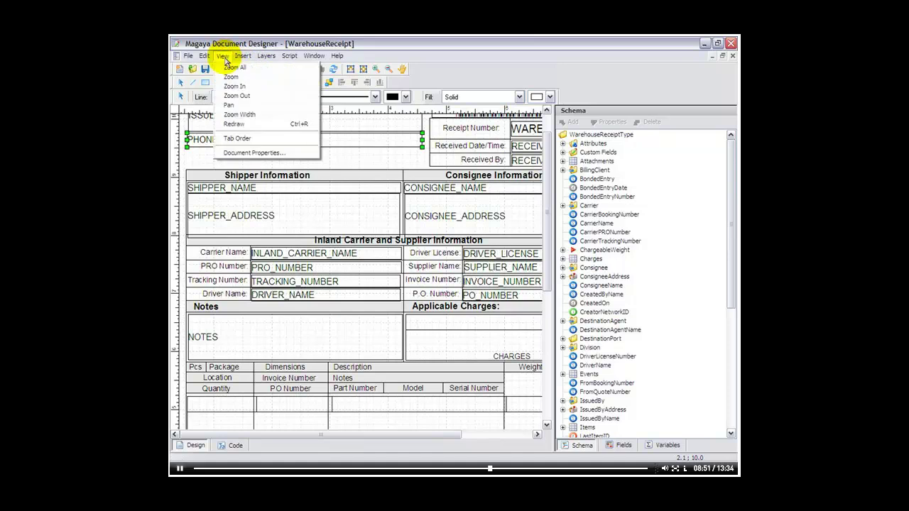
click(234, 87)
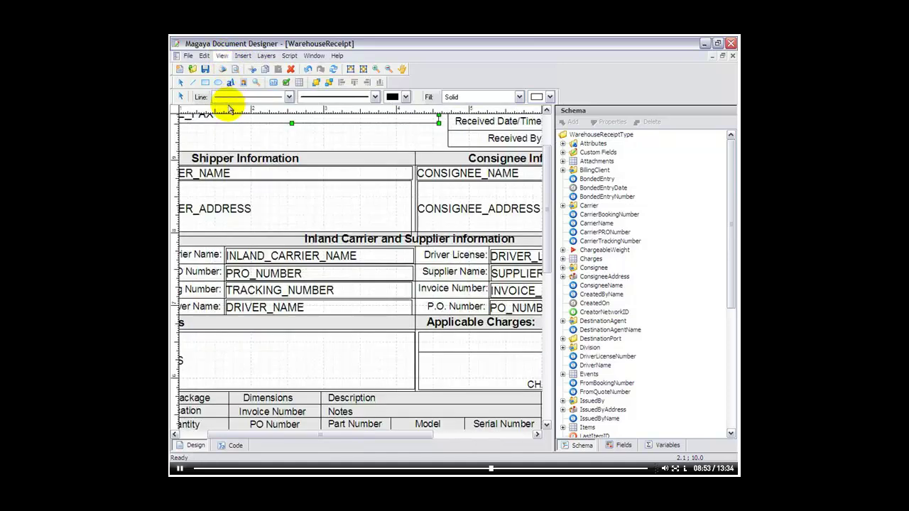
drag(244, 433, 182, 433)
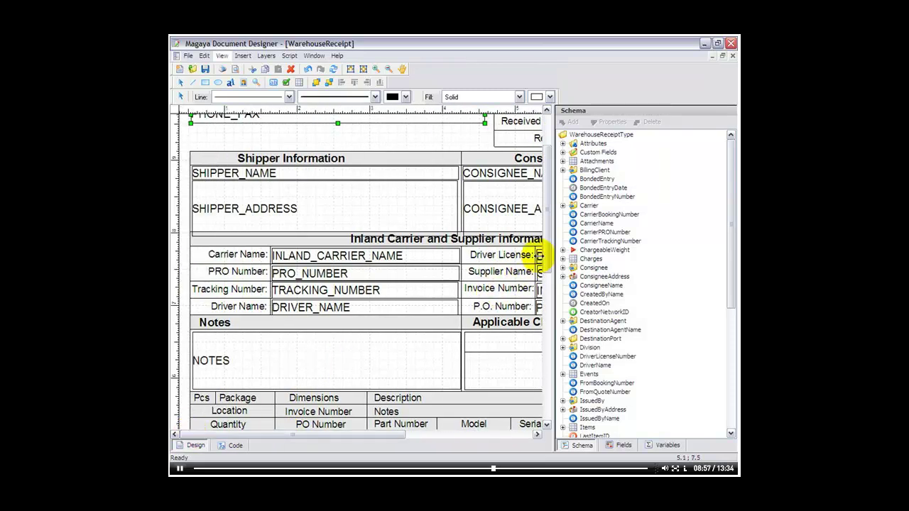
drag(548, 248, 552, 236)
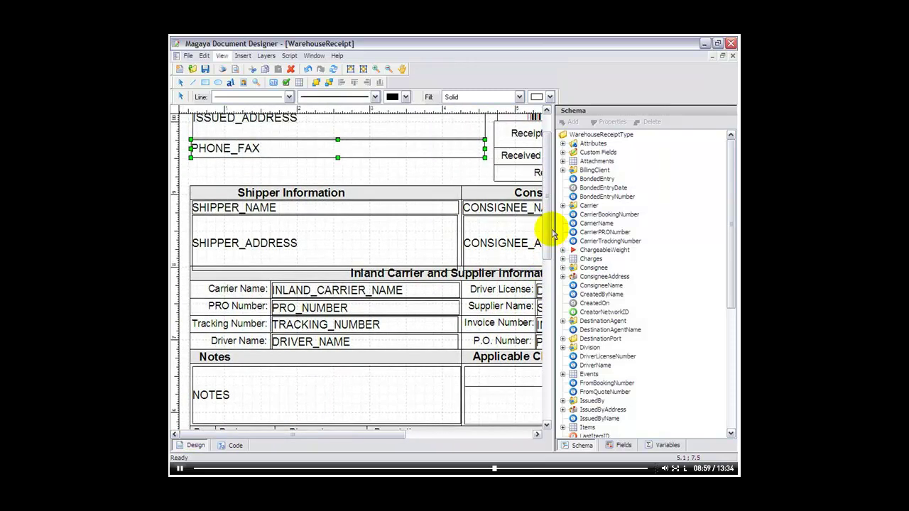
- Add a cargo_inspected custom field from the Schema and place it above Shipper Information
click(563, 152)
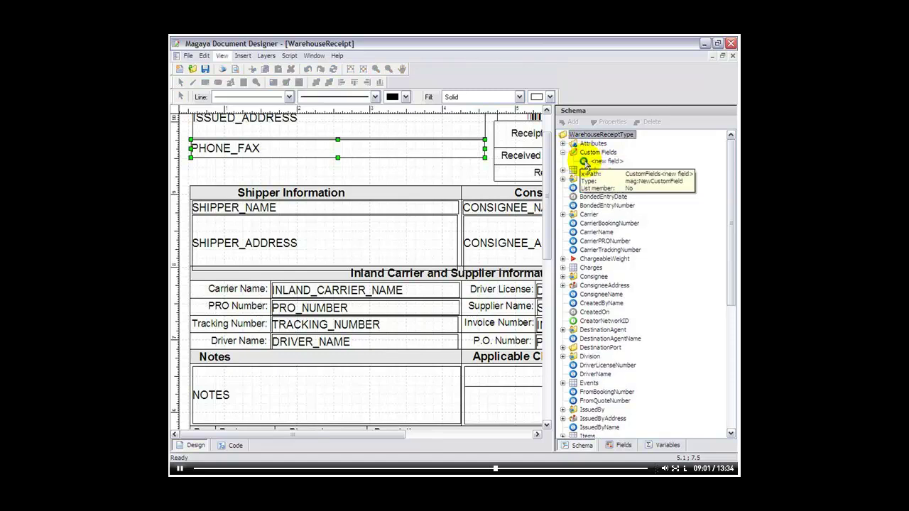
double_click(604, 162)
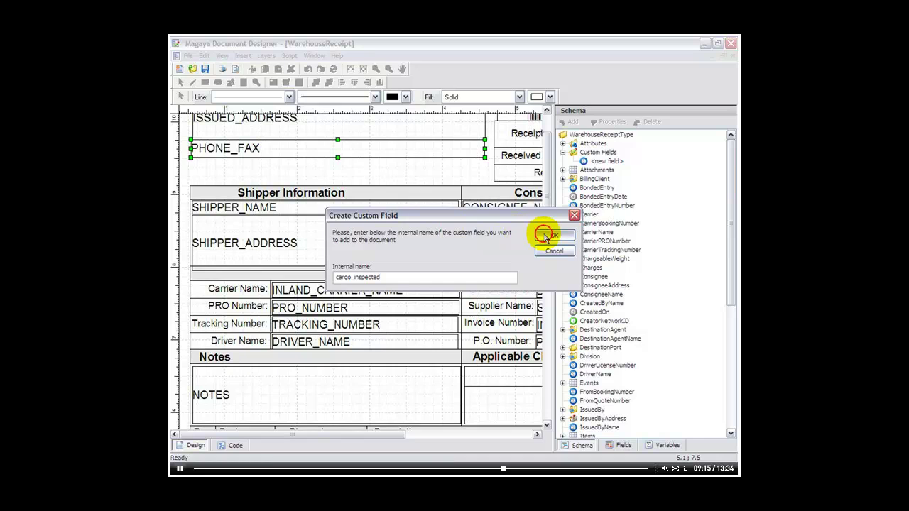
click(547, 236)
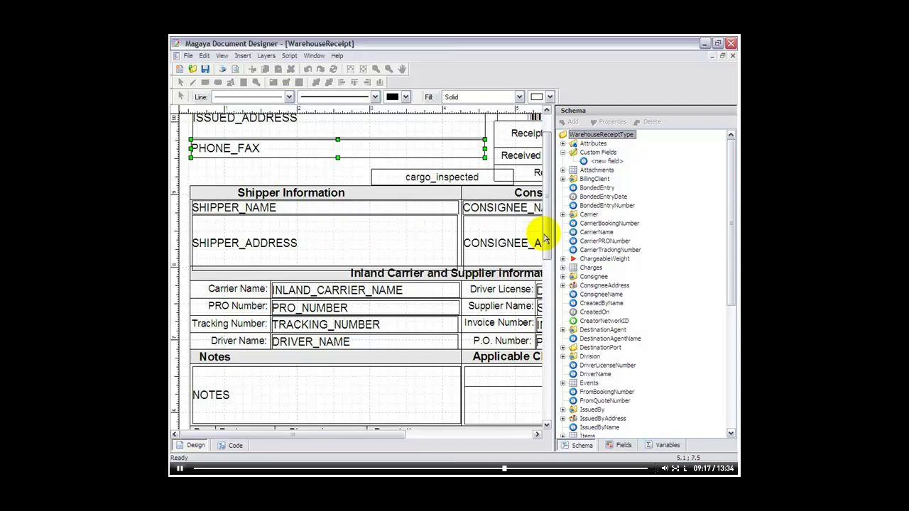
click(392, 172)
drag(375, 171, 341, 171)
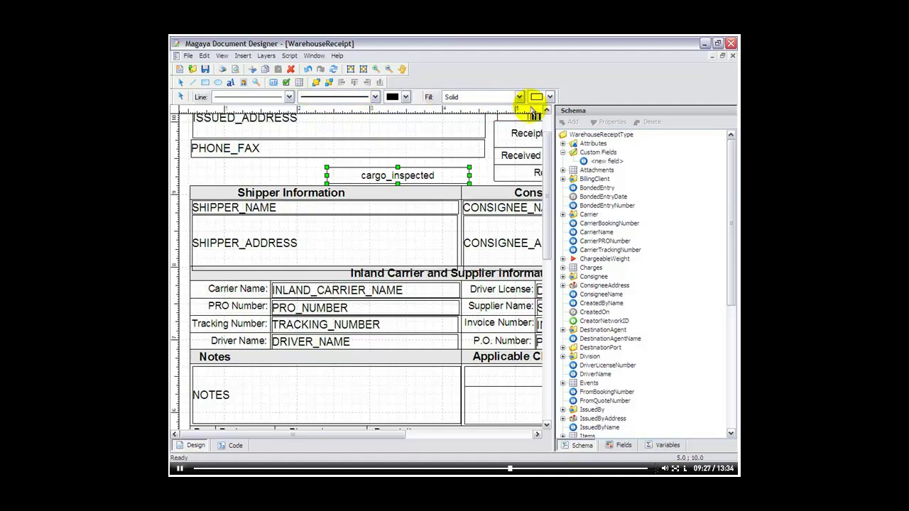
- Choose a grey fill and draw a rectangle left of cargo_inspected
click(550, 98)
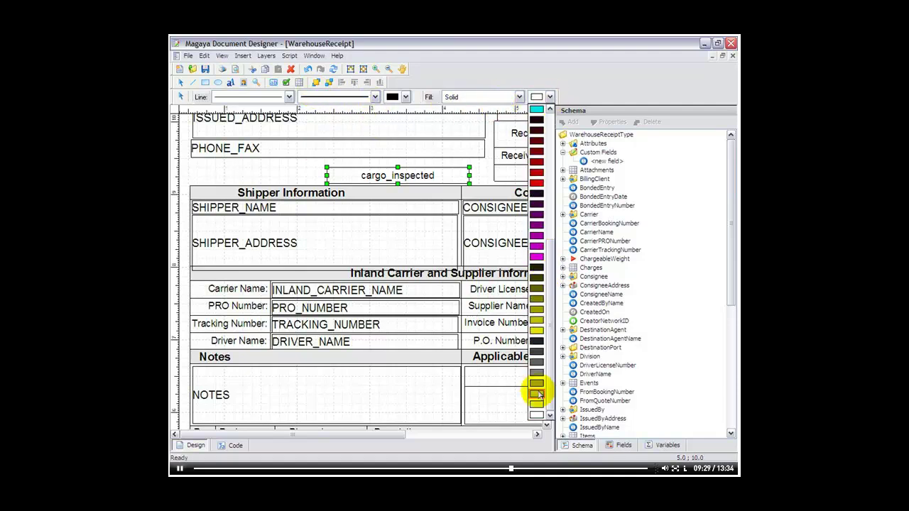
click(535, 405)
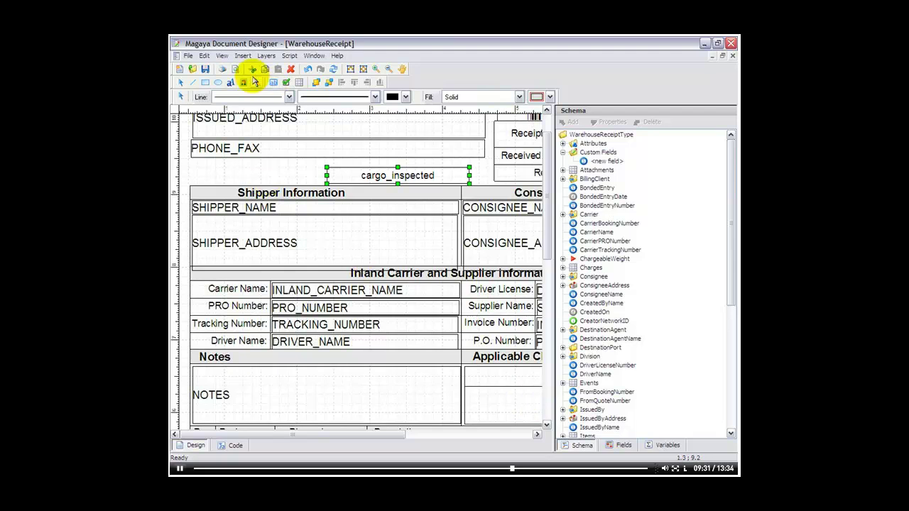
click(243, 55)
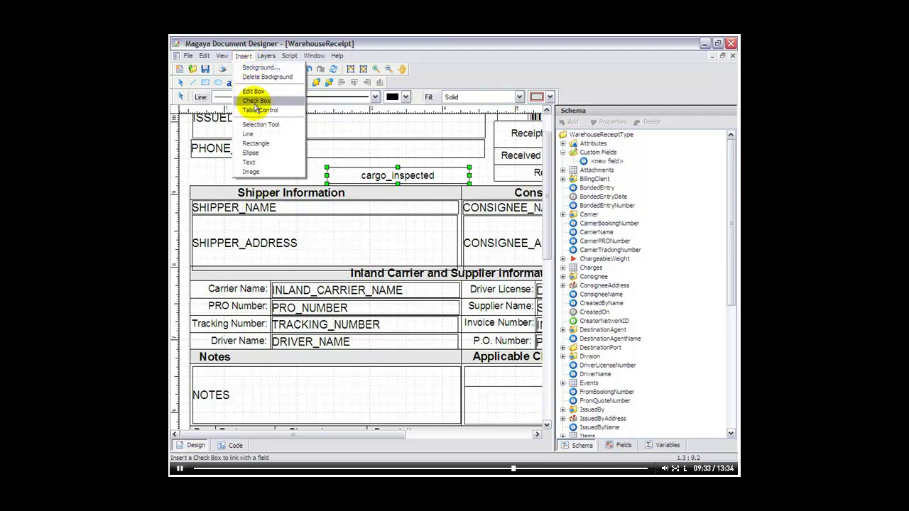
click(245, 143)
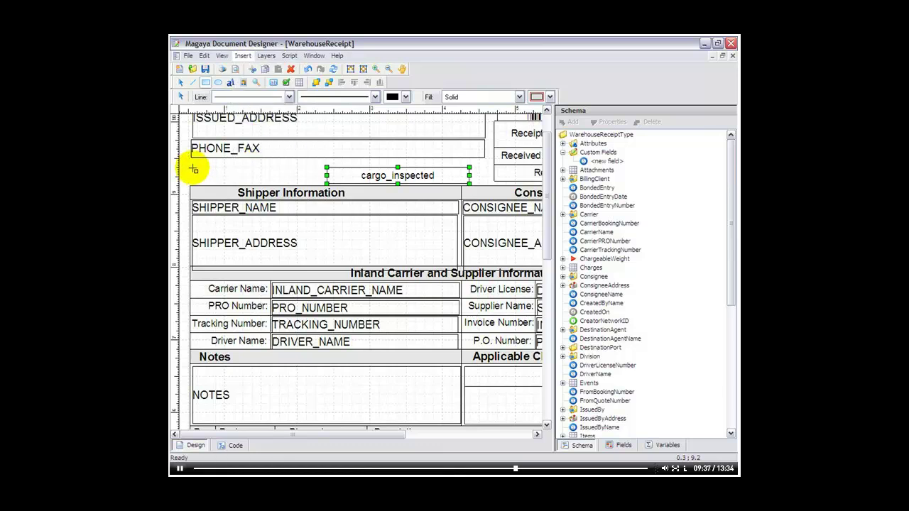
mouse_move(190, 168)
mouse_down()
mouse_move(259, 184)
mouse_move(326, 183)
mouse_up()
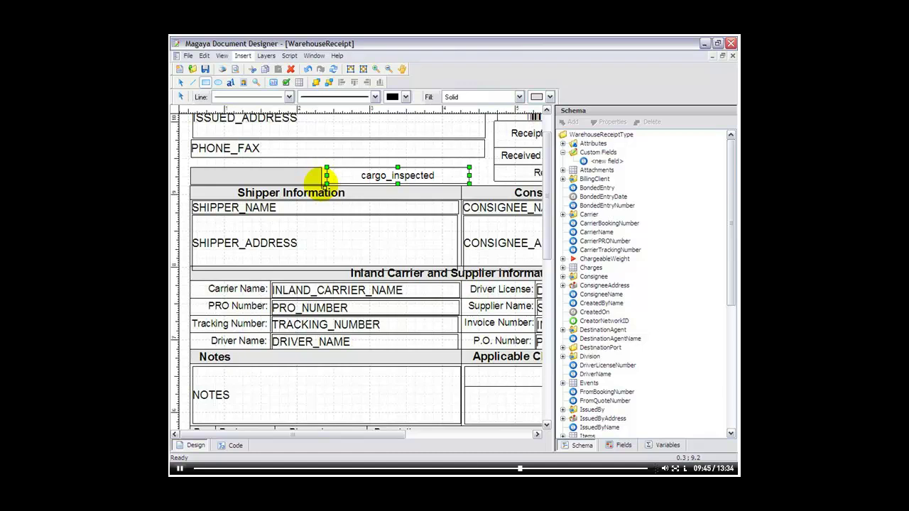
- Select the grey rectangle and bring up the list of insertable elements
click(243, 56)
click(256, 145)
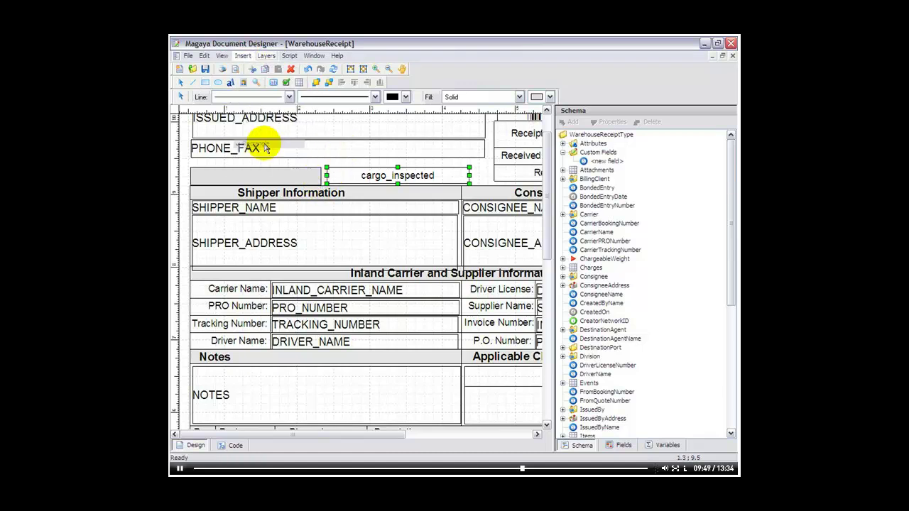
click(238, 177)
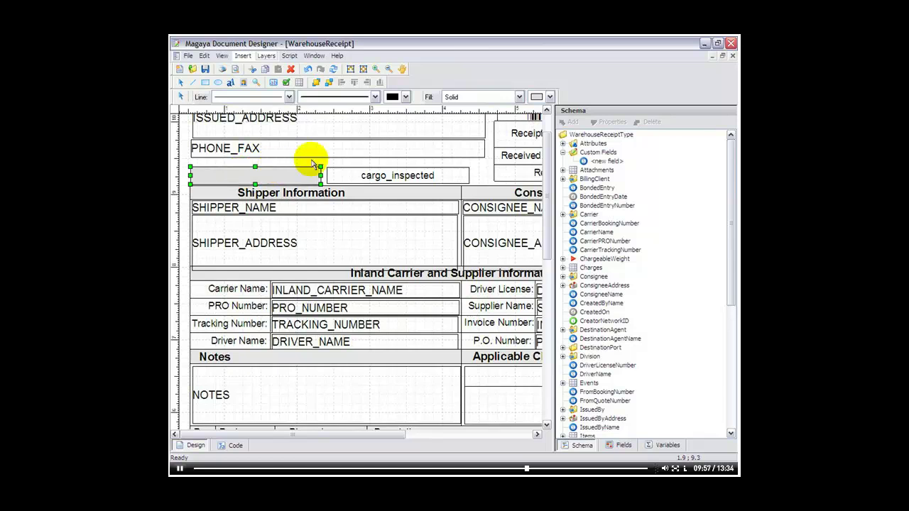
click(243, 55)
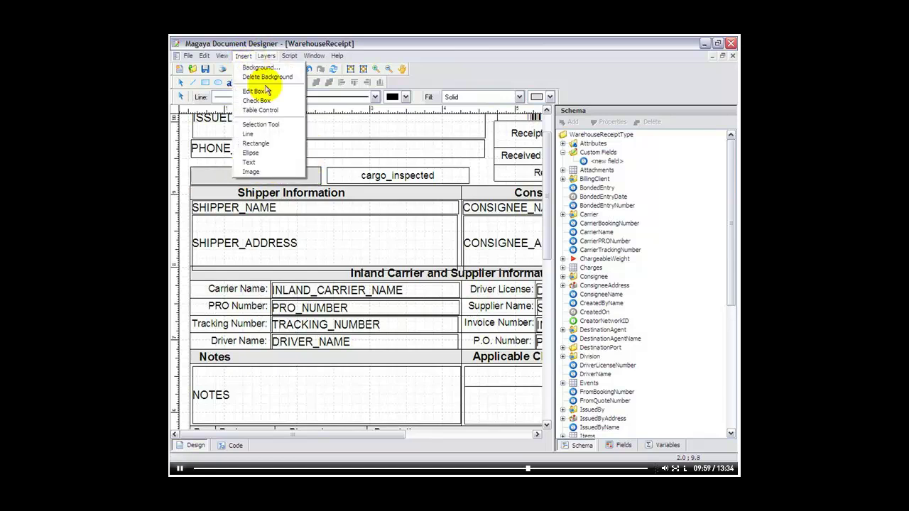
- Insert a text label reading Inspected inside the grey box
click(260, 153)
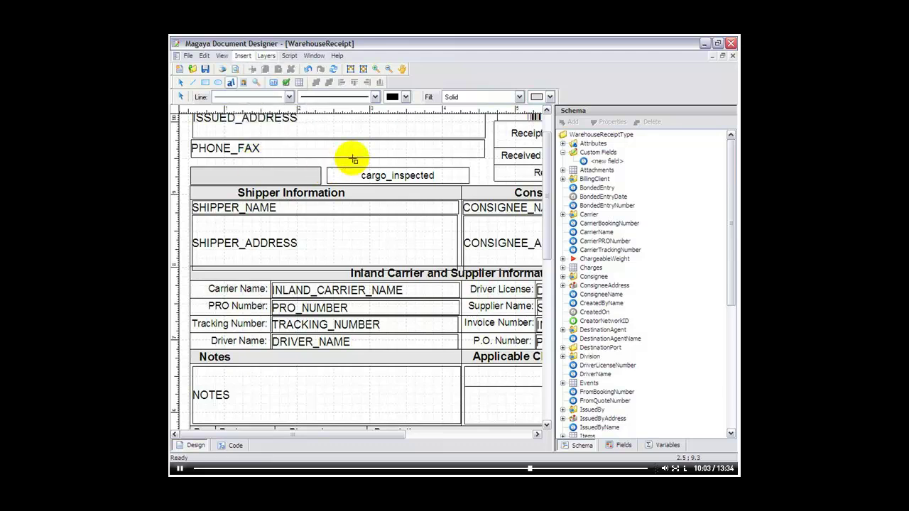
drag(238, 169, 294, 184)
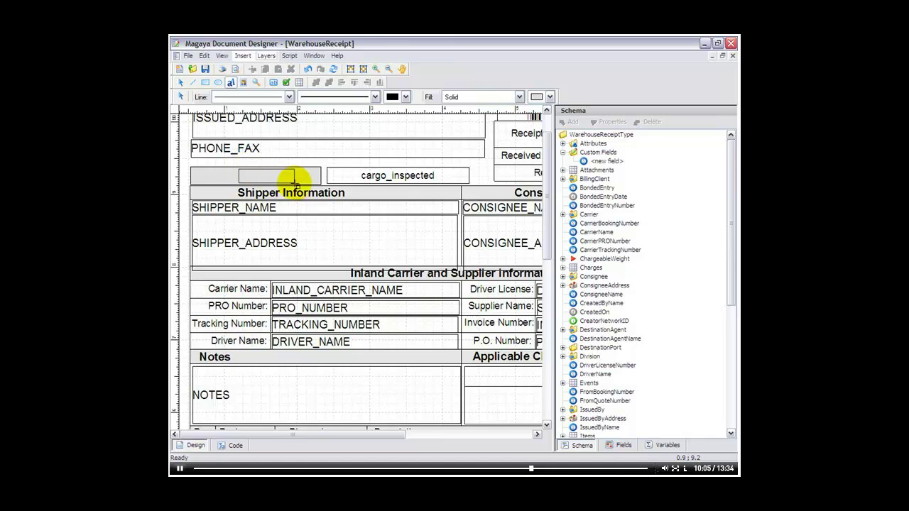
click(243, 55)
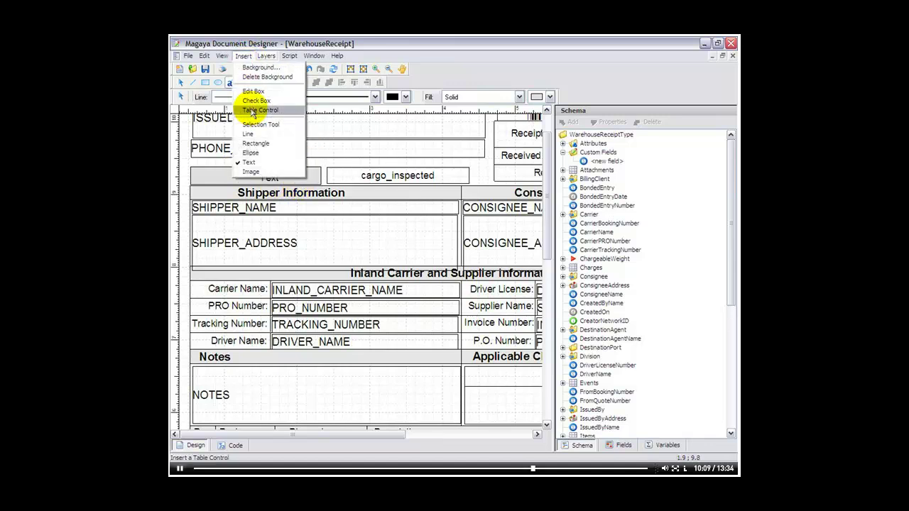
click(249, 162)
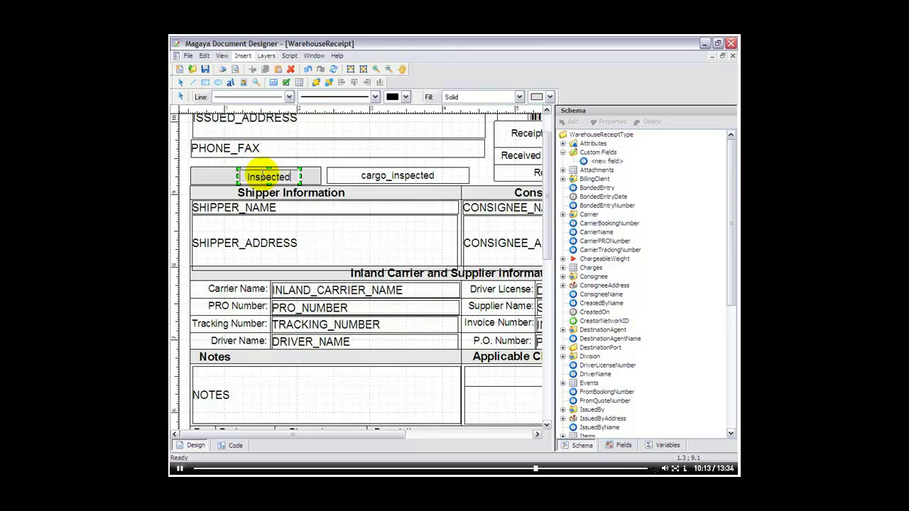
click(281, 176)
drag(282, 176, 285, 177)
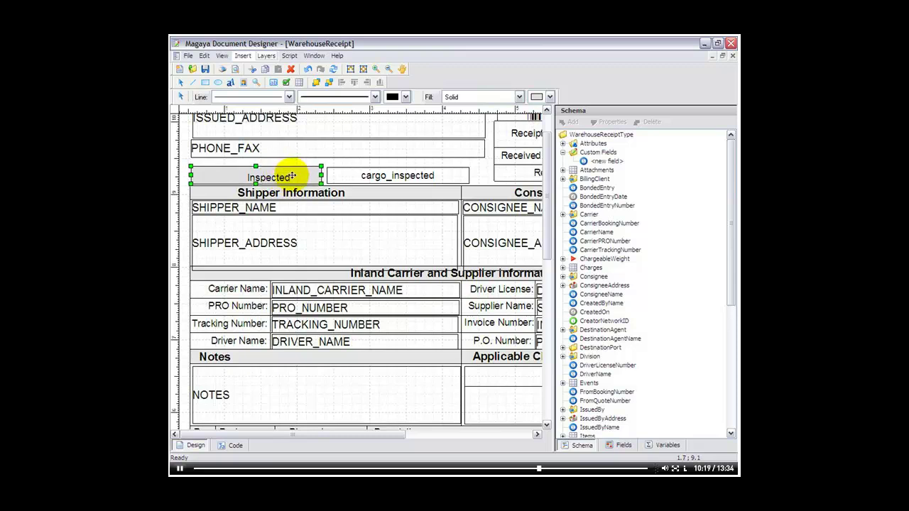
click(282, 178)
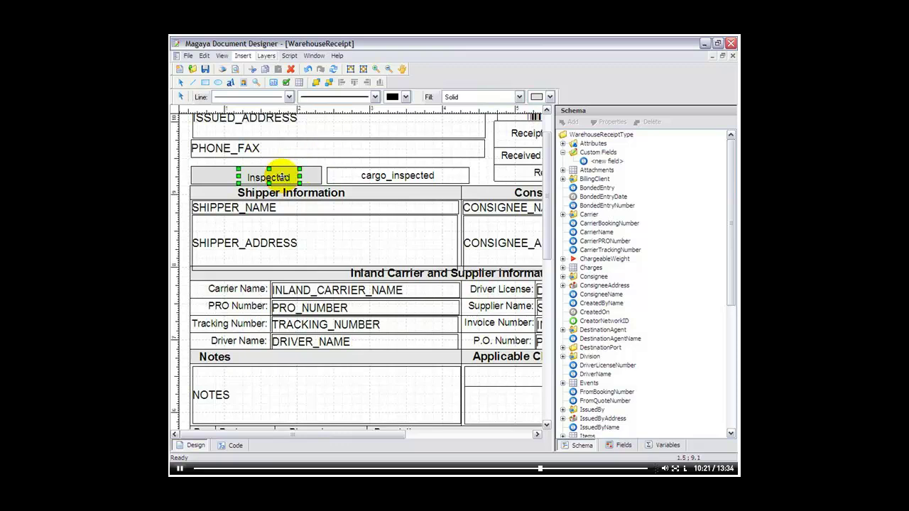
- Nudge the grey box left and move the Inspected label to its left edge
click(221, 171)
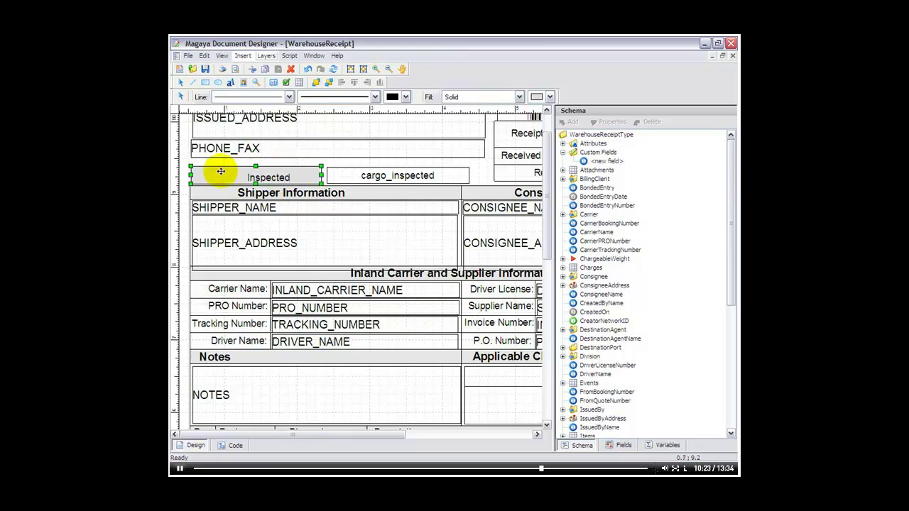
drag(221, 172, 218, 171)
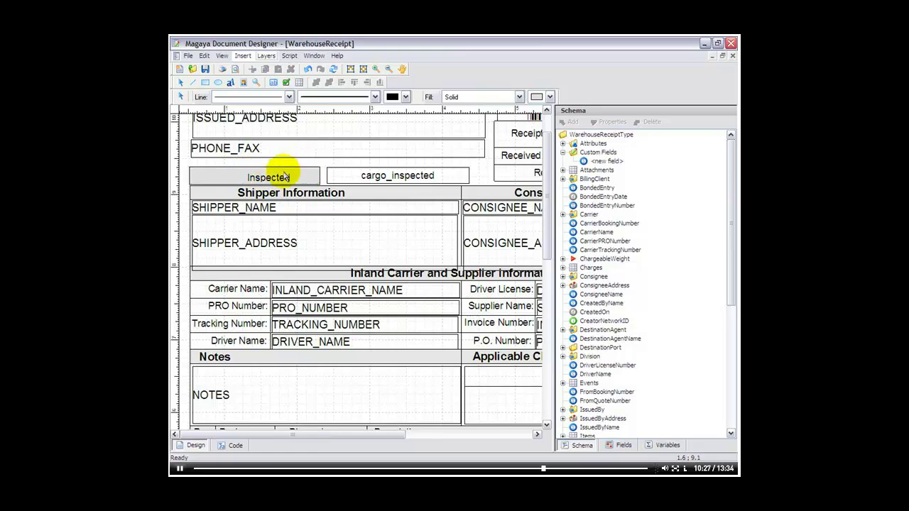
click(278, 176)
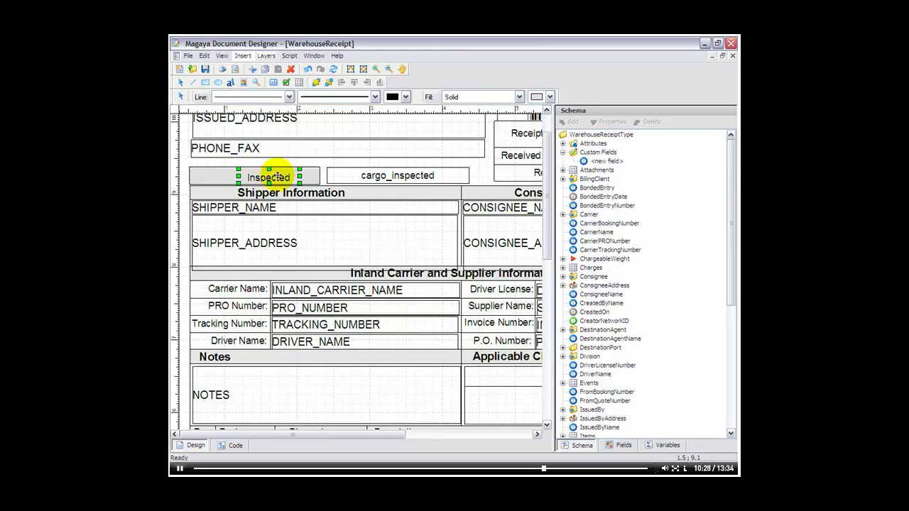
drag(235, 176, 223, 174)
- Left-align the Inspected label text and set its font size to 12
right_click(224, 177)
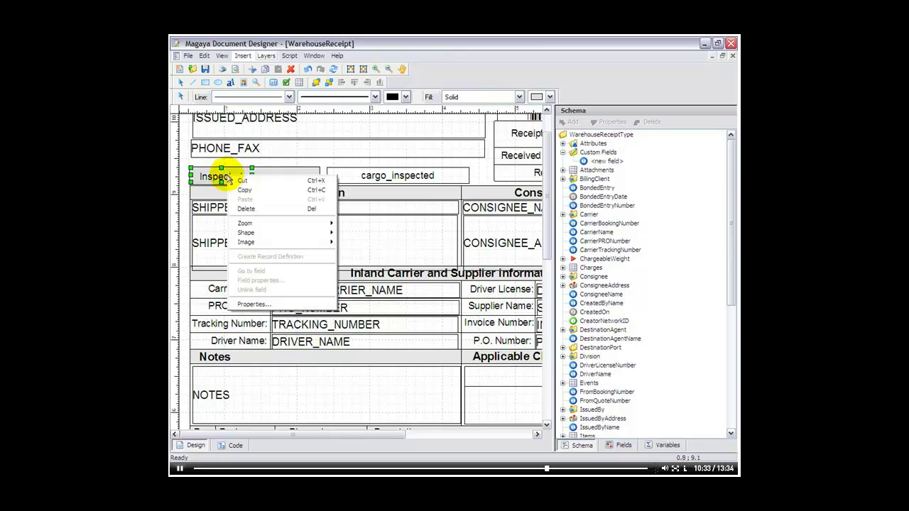
click(253, 304)
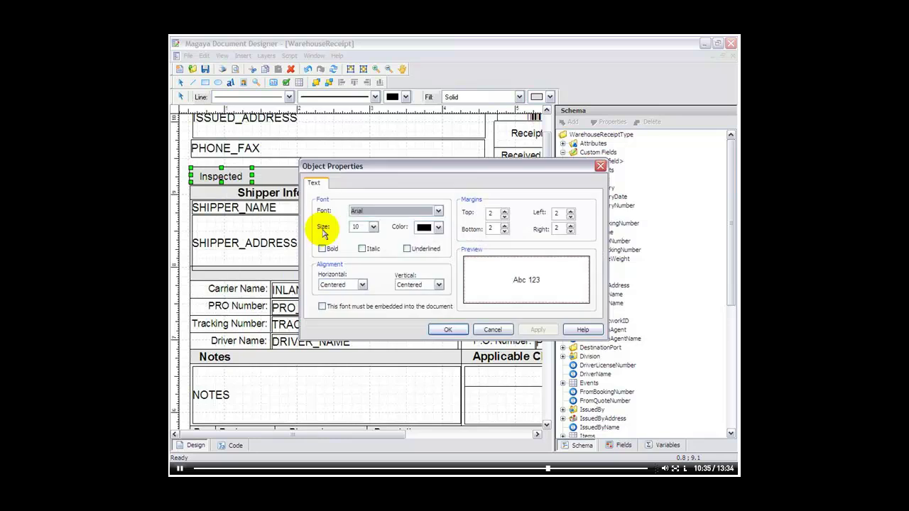
click(362, 285)
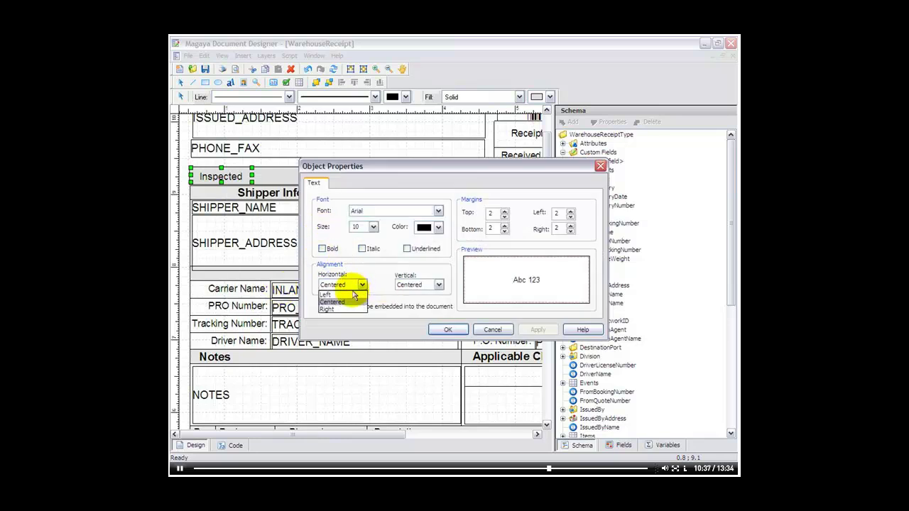
click(344, 295)
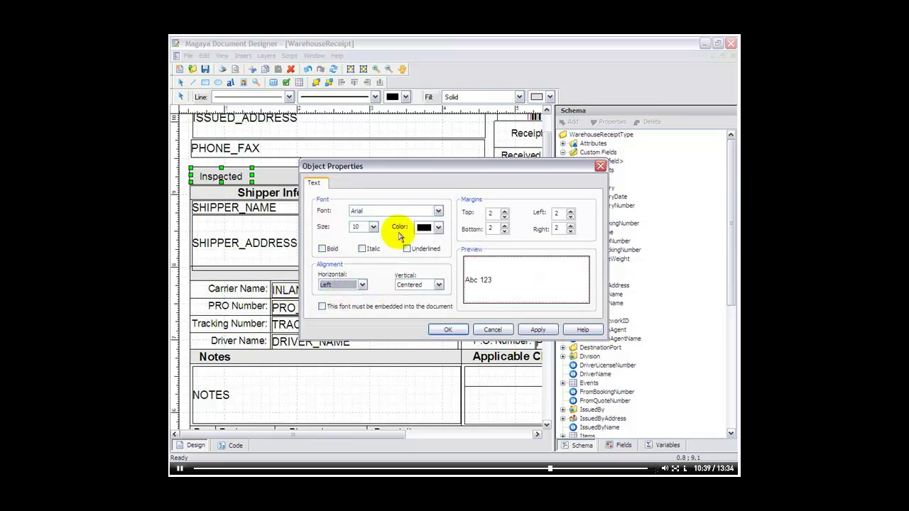
click(374, 227)
click(357, 266)
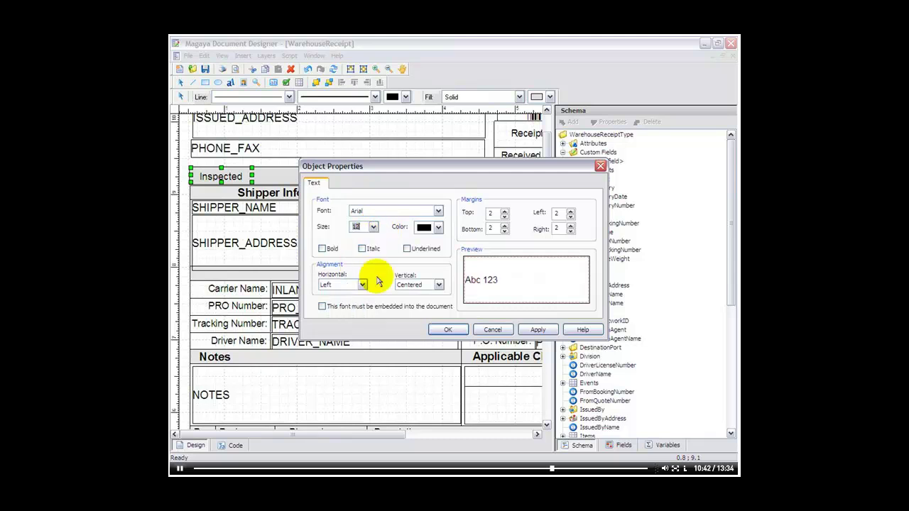
click(452, 329)
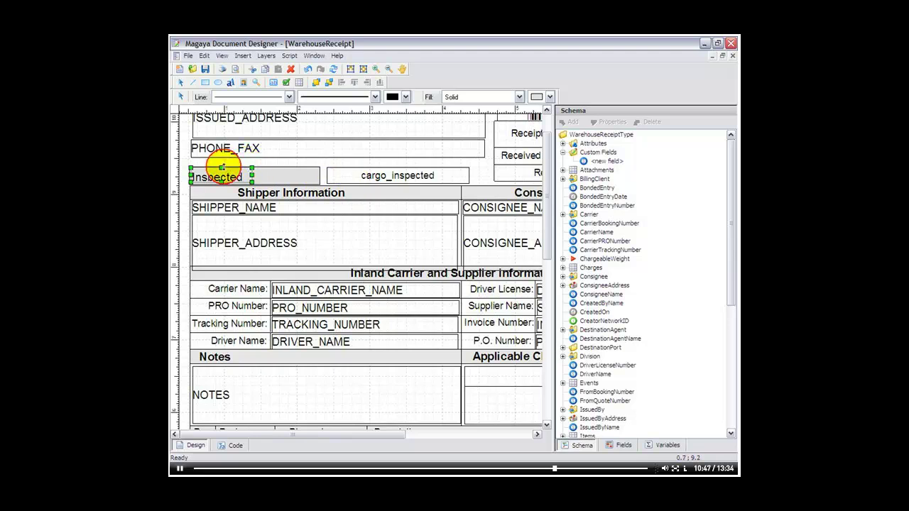
- Move the cargo_inspected field against the Inspected box and narrow it from the left
click(287, 165)
click(358, 173)
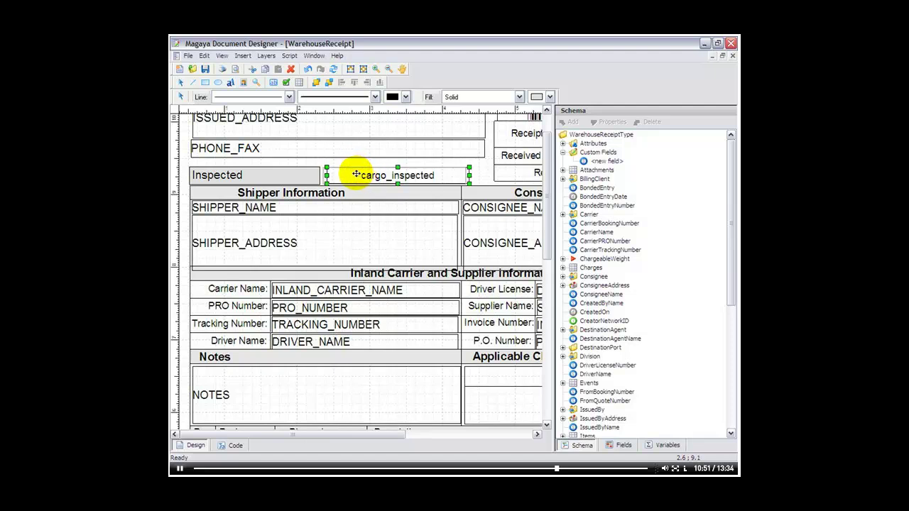
drag(355, 174, 357, 174)
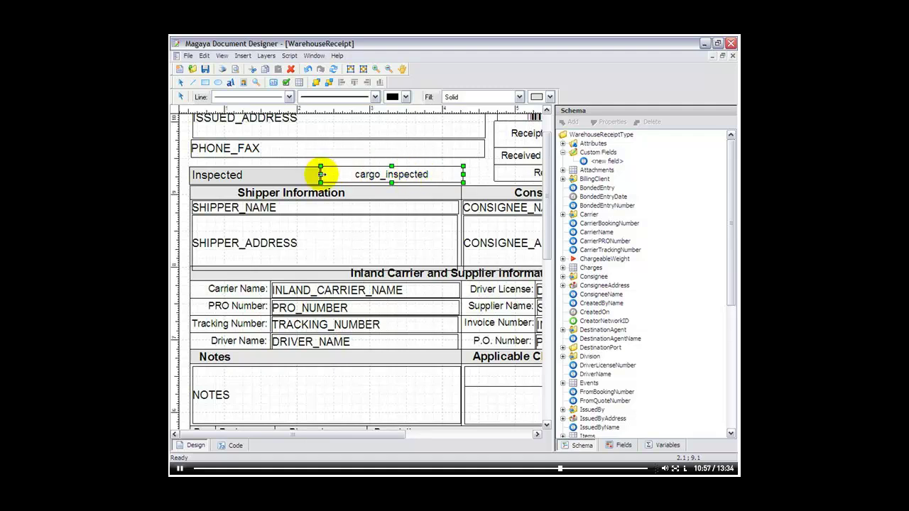
drag(321, 174, 338, 174)
click(328, 150)
- Set the drawing fill style to transparent, leaving the fill colour unchanged
click(243, 56)
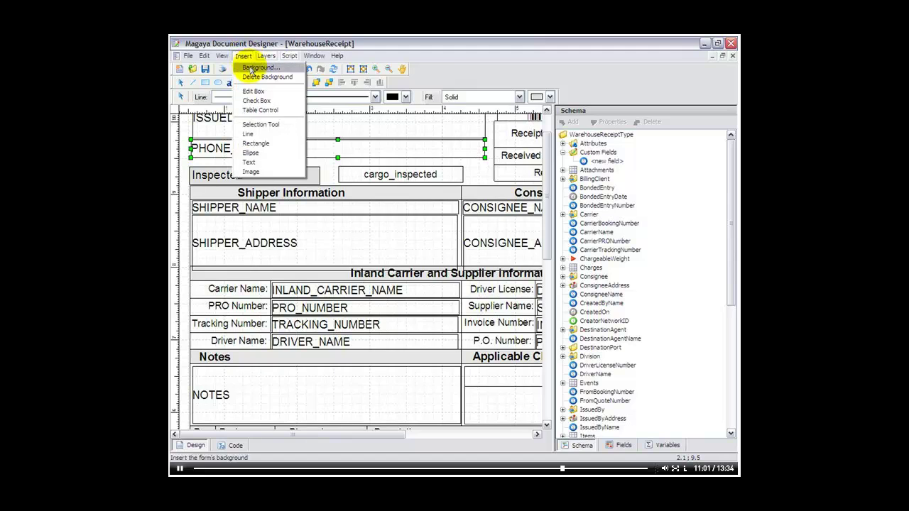
click(522, 92)
click(522, 94)
click(518, 107)
click(548, 98)
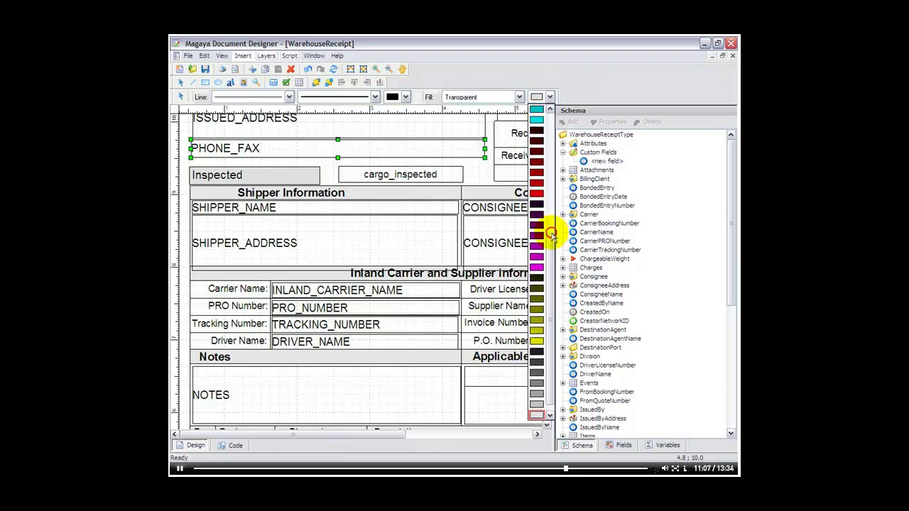
drag(552, 230, 573, 115)
click(540, 76)
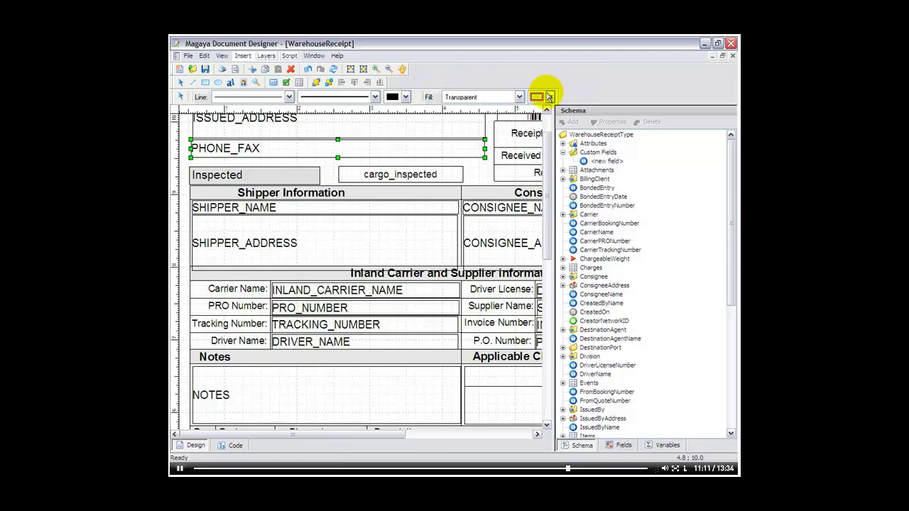
- Draw a rectangle around cargo_inspected, then move cargo_inspected down to the Shipper row
click(243, 55)
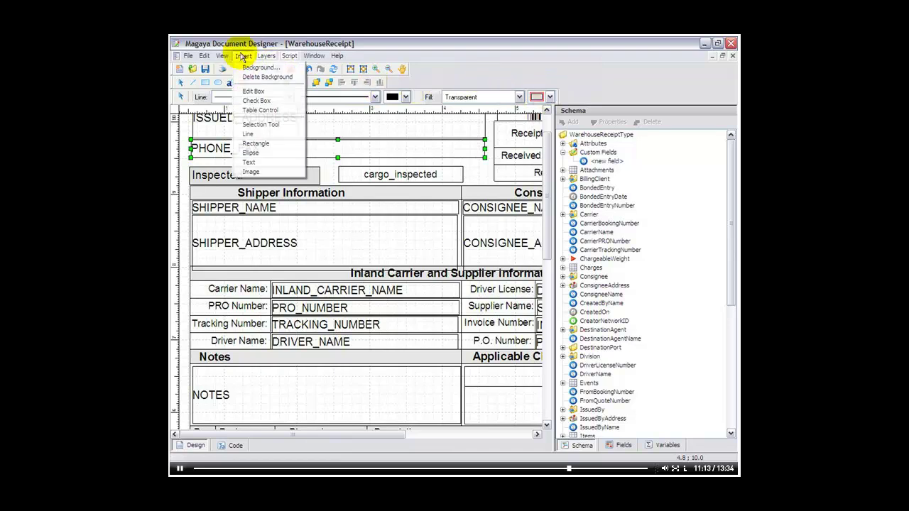
click(252, 143)
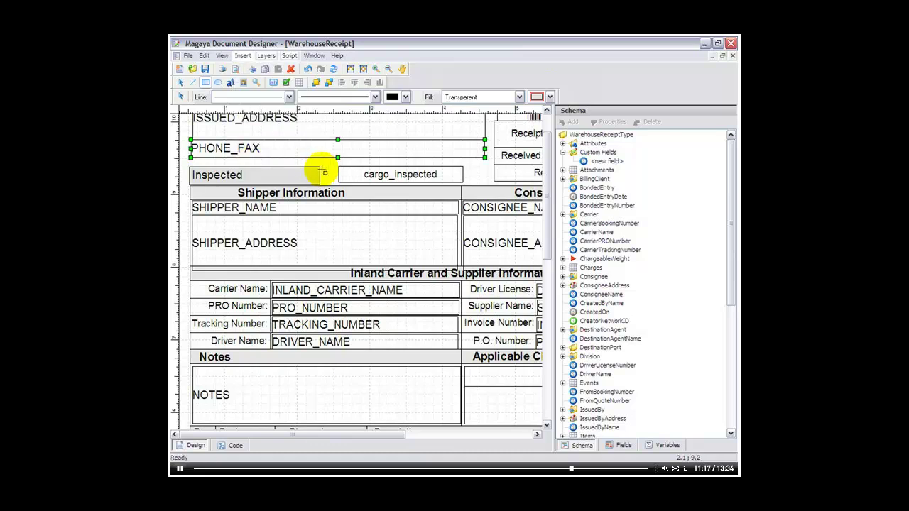
drag(322, 171, 463, 183)
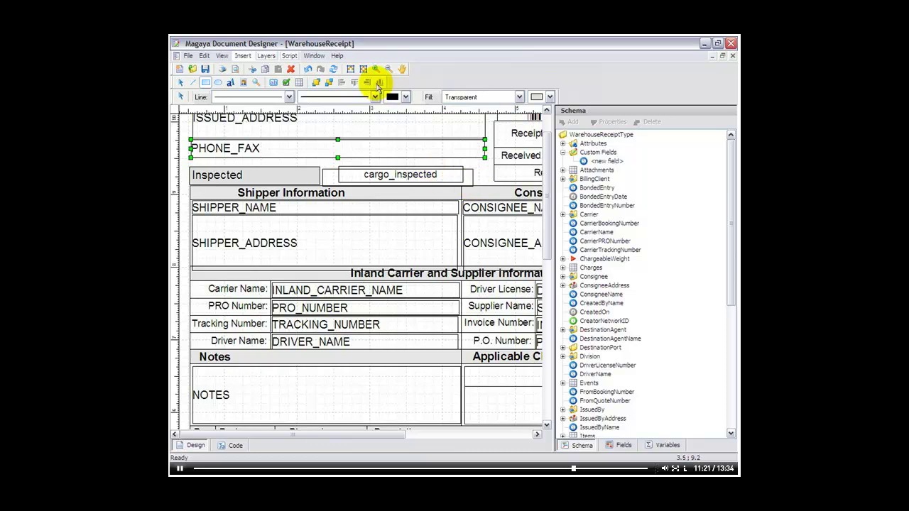
click(243, 56)
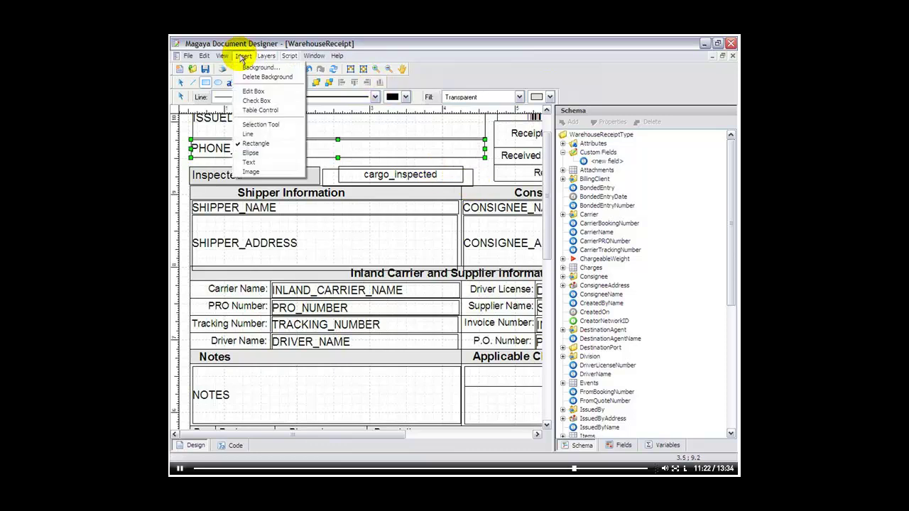
click(252, 143)
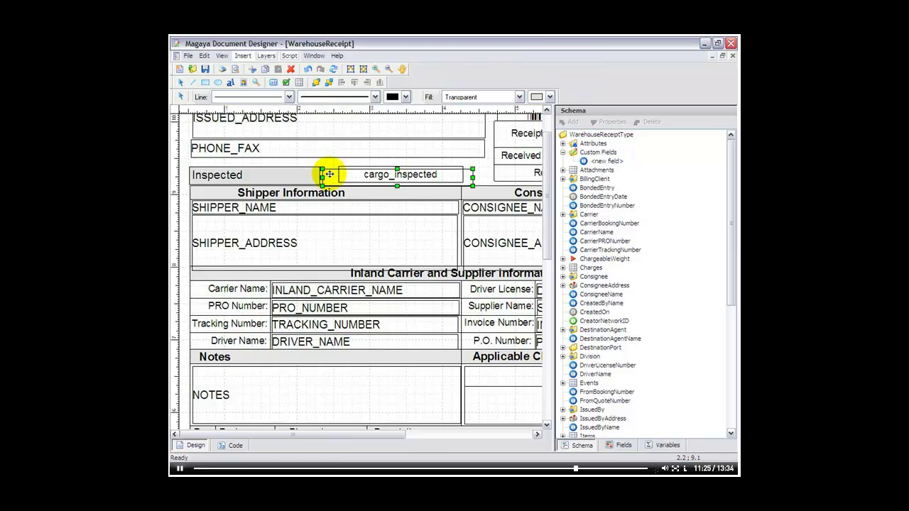
click(329, 172)
drag(324, 172, 321, 169)
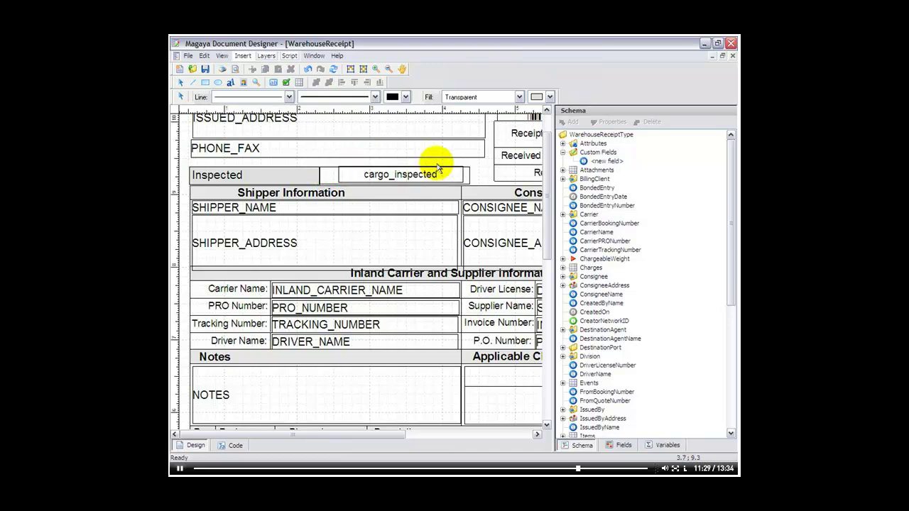
click(433, 171)
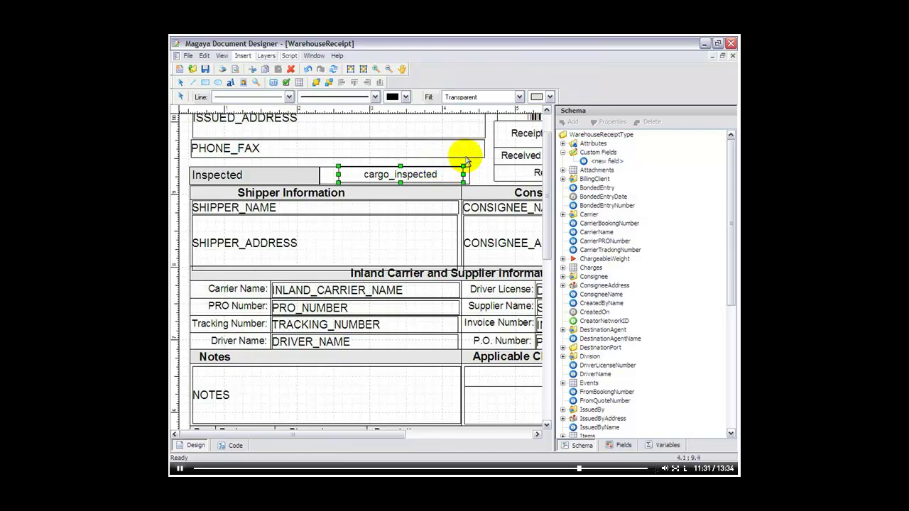
drag(449, 175, 434, 213)
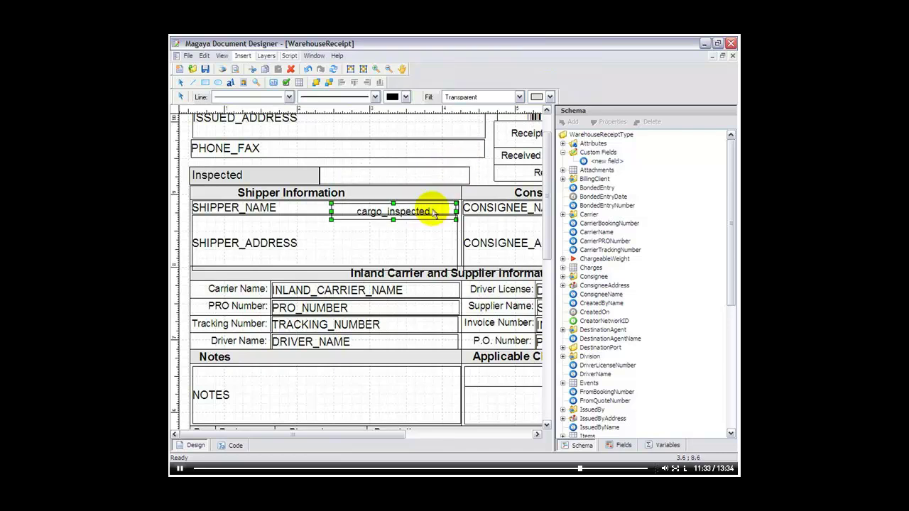
- Resize the Inspected label box to make it slightly taller
click(417, 178)
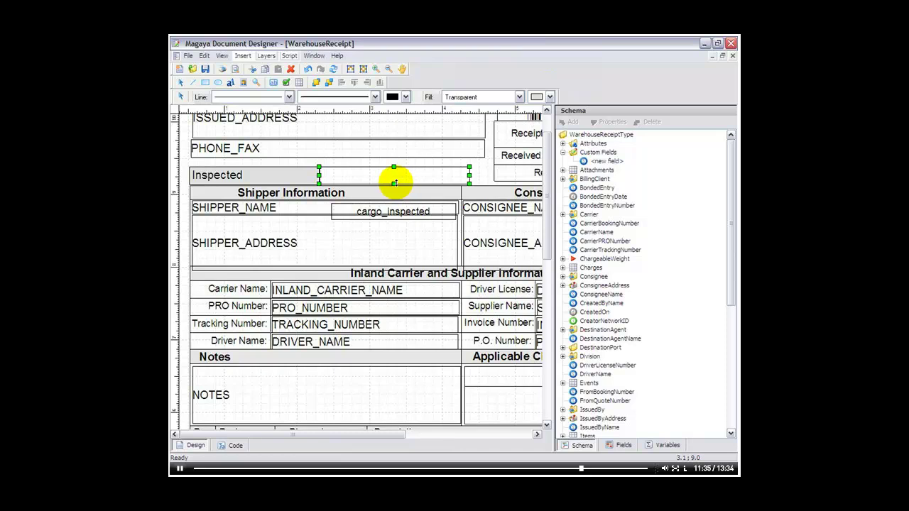
click(487, 177)
click(254, 184)
drag(254, 185, 254, 182)
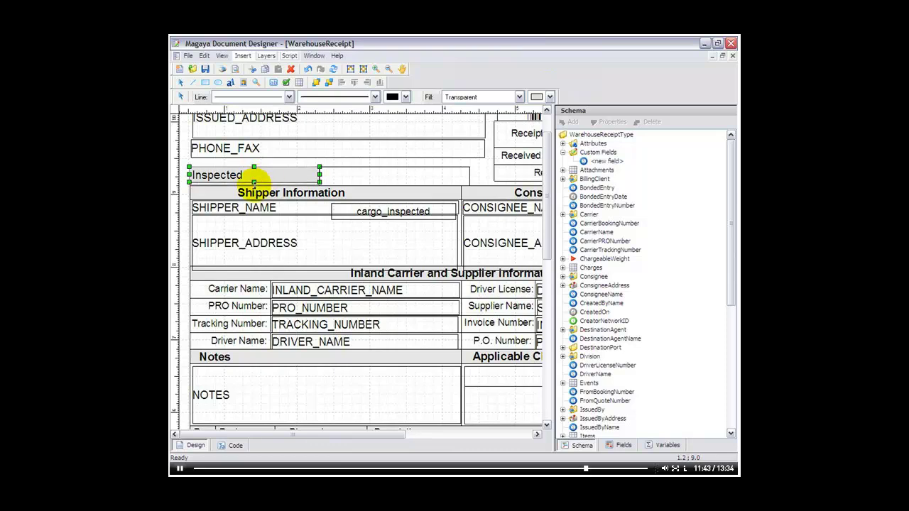
drag(254, 180, 319, 177)
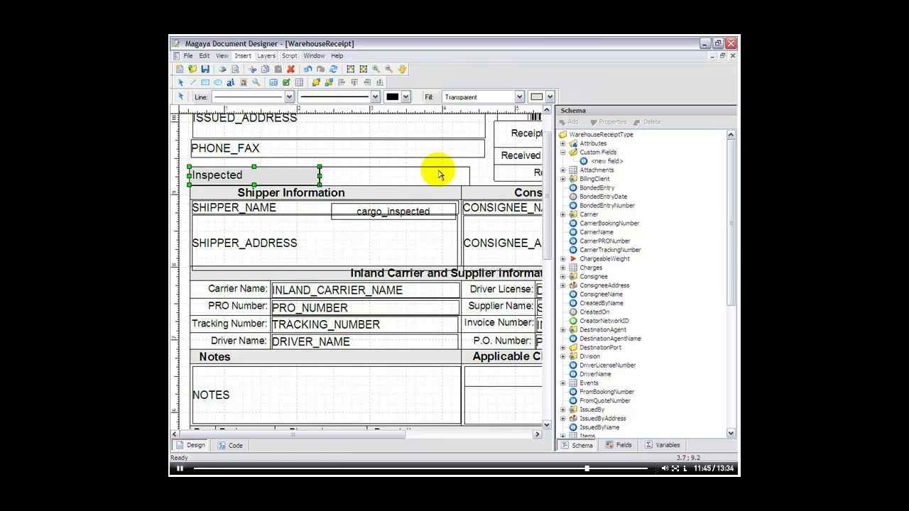
- Place cargo_inspected in the empty box beside Inspected and nudge SHIPPER_ADDRESS up
click(412, 172)
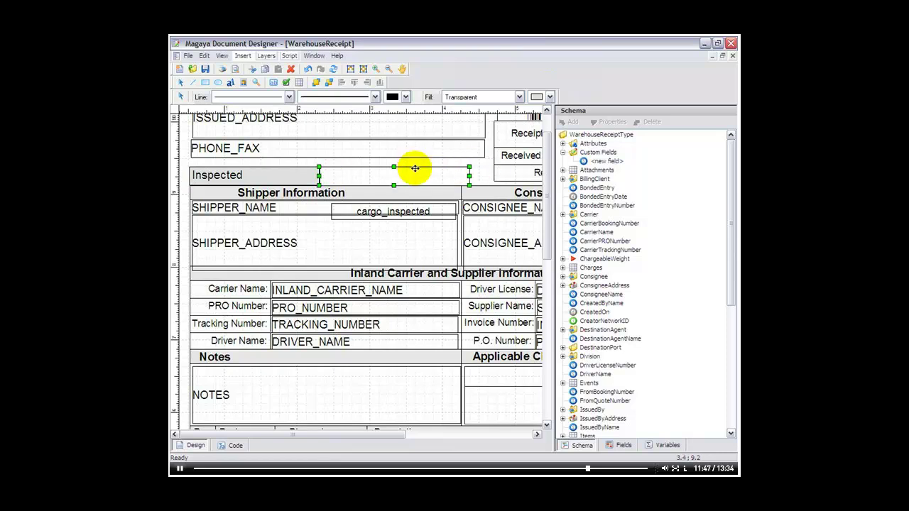
click(387, 213)
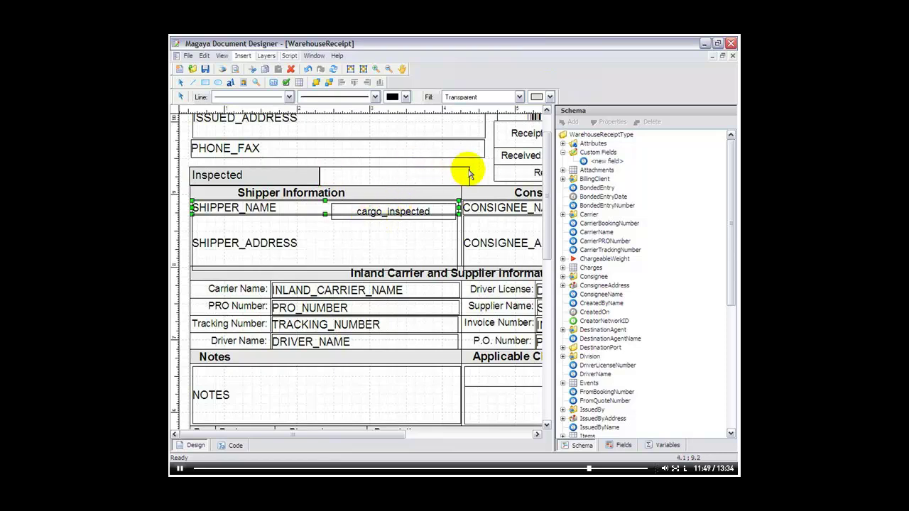
click(425, 214)
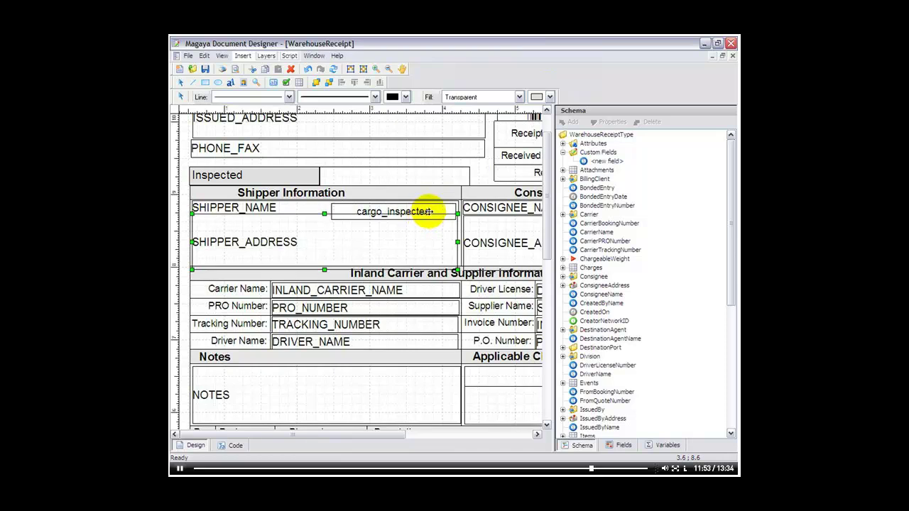
click(427, 212)
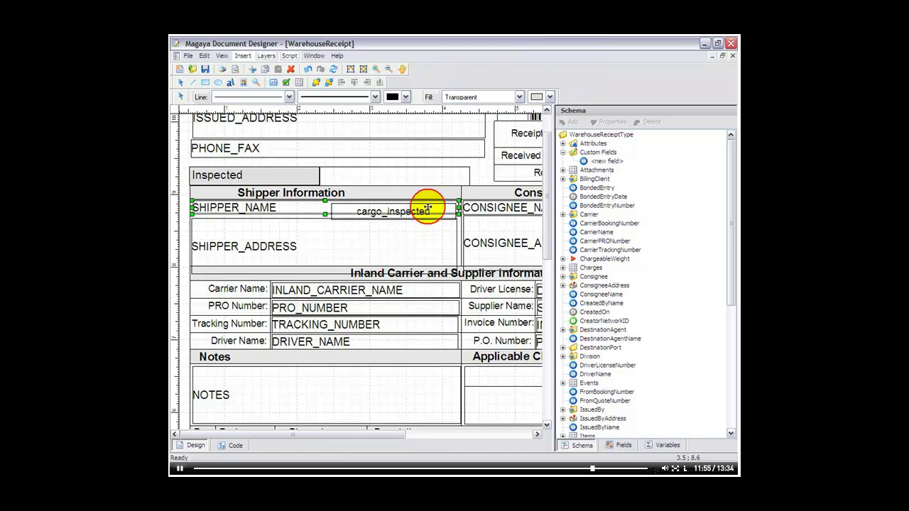
click(421, 213)
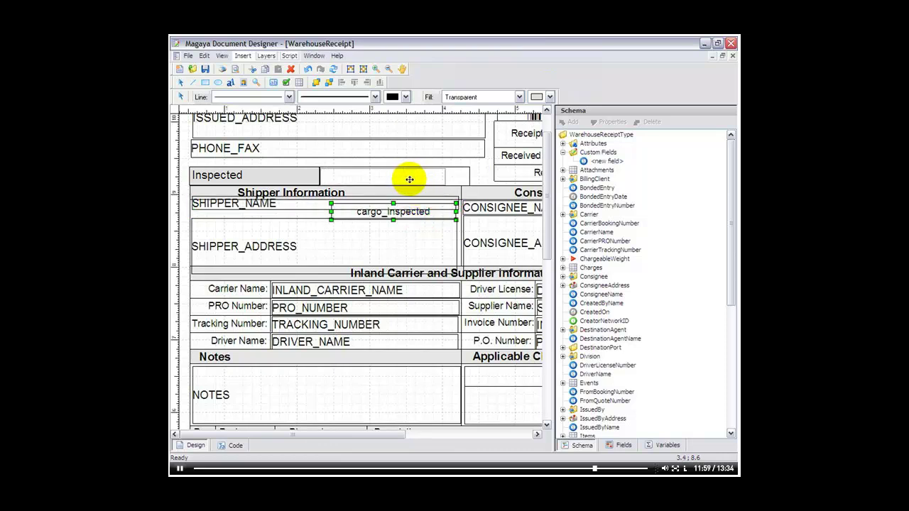
drag(410, 180, 358, 224)
click(374, 205)
click(359, 226)
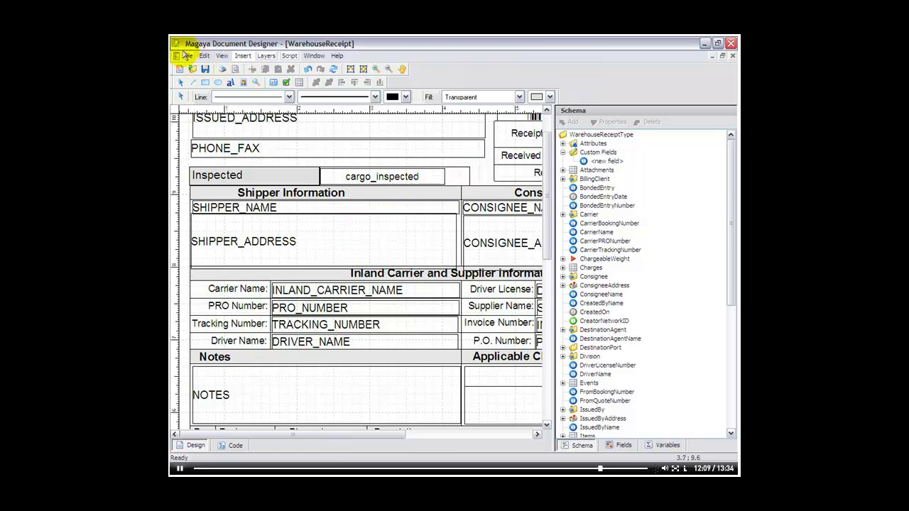
- Save the template as WarehouseReceiptInspected in the Forms folder
click(186, 56)
click(204, 110)
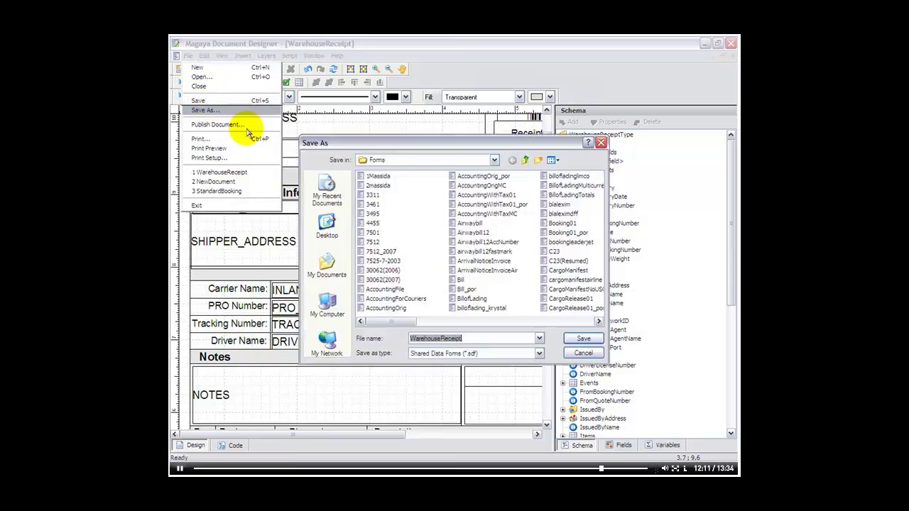
click(470, 338)
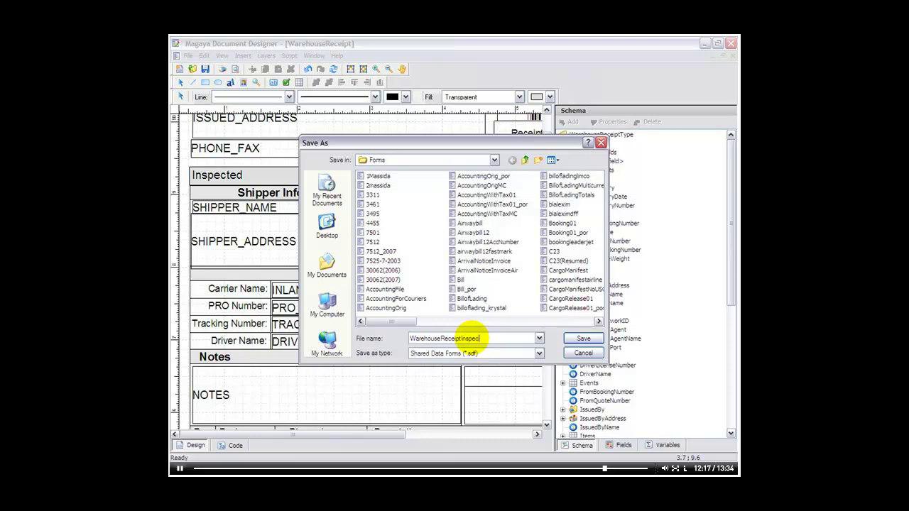
key(Return)
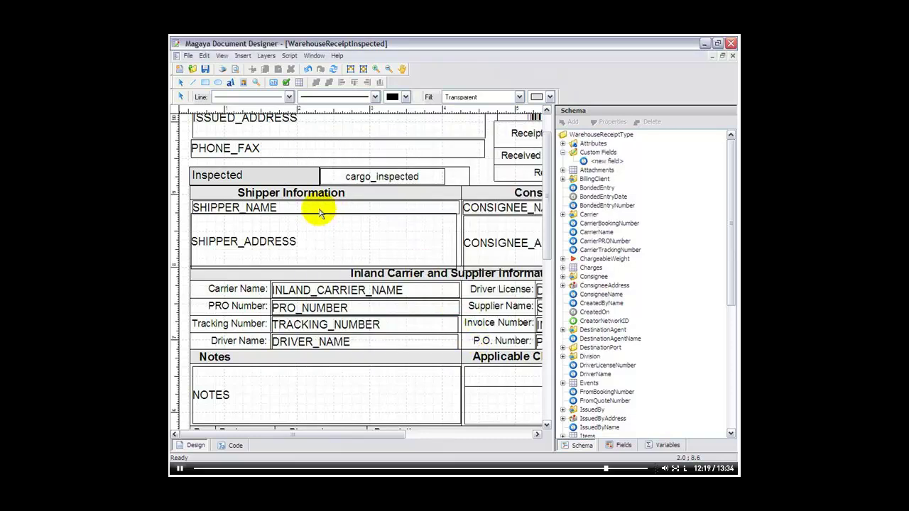
- Append 'Inspected' to the document name and publish it to the Magaya Network
click(188, 55)
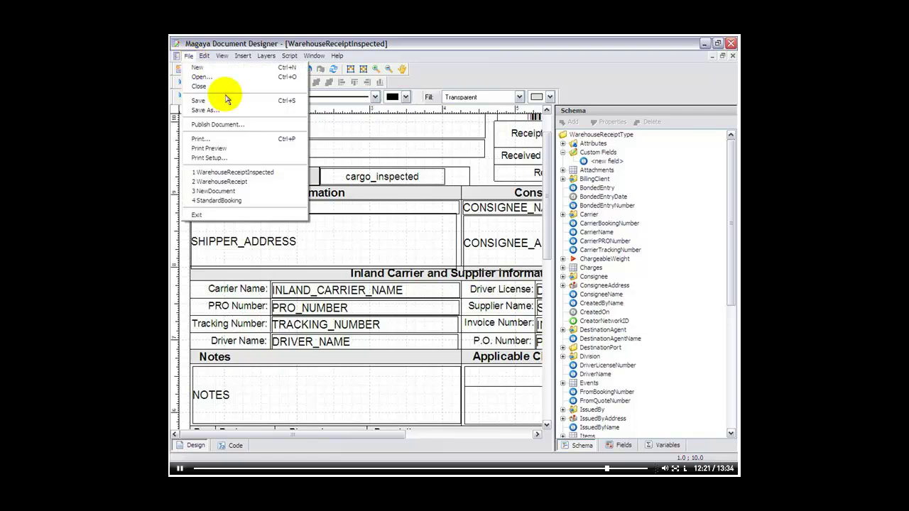
click(224, 125)
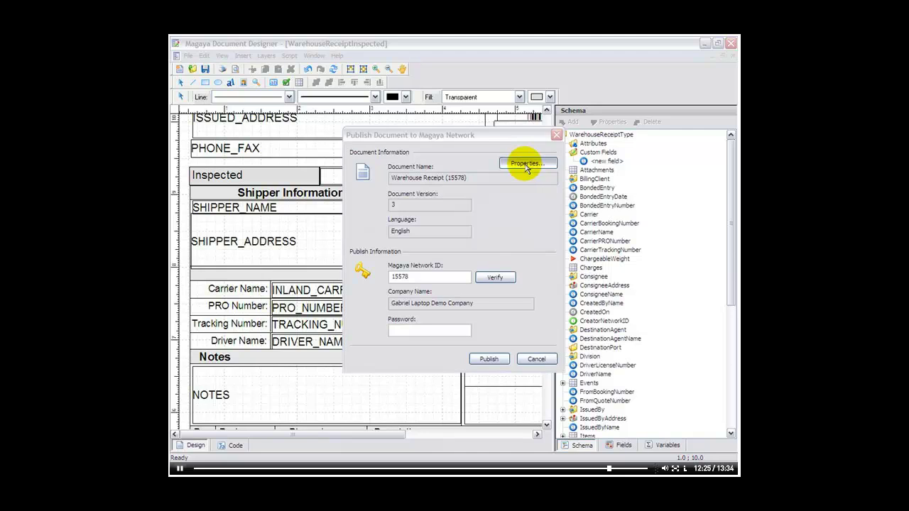
click(526, 165)
click(452, 171)
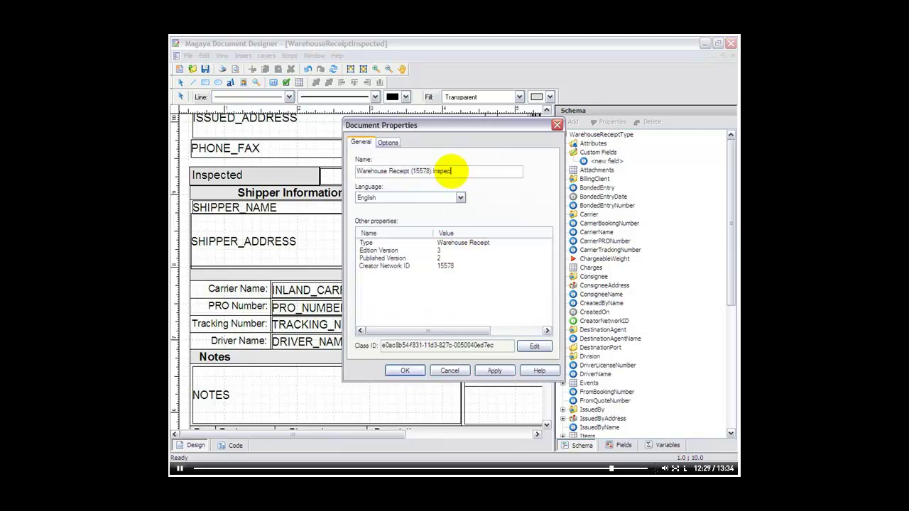
text(Inspected)
click(405, 370)
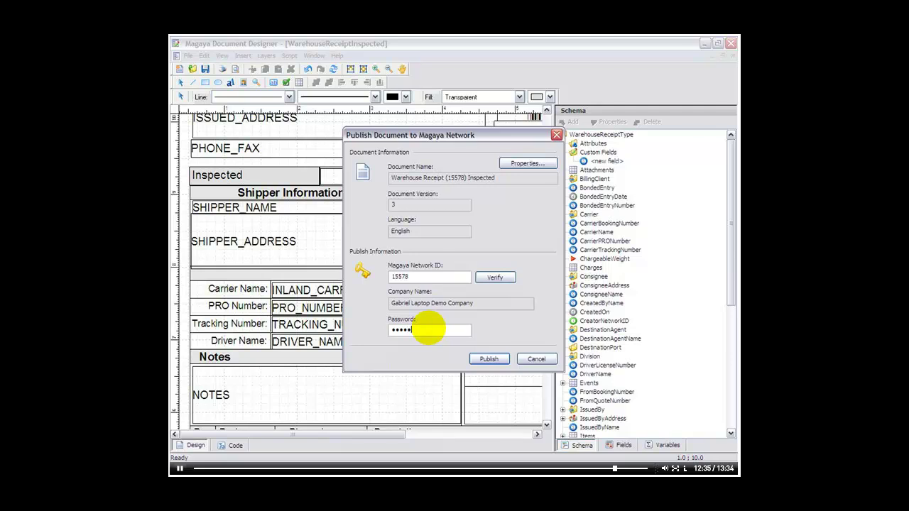
click(488, 360)
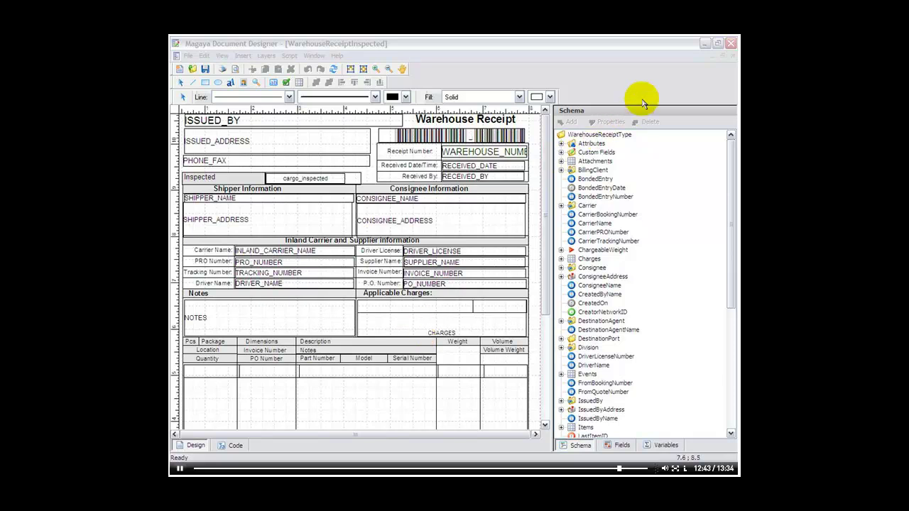
- Close Document Designer and open Warehousing > Warehouse Receipts
click(730, 45)
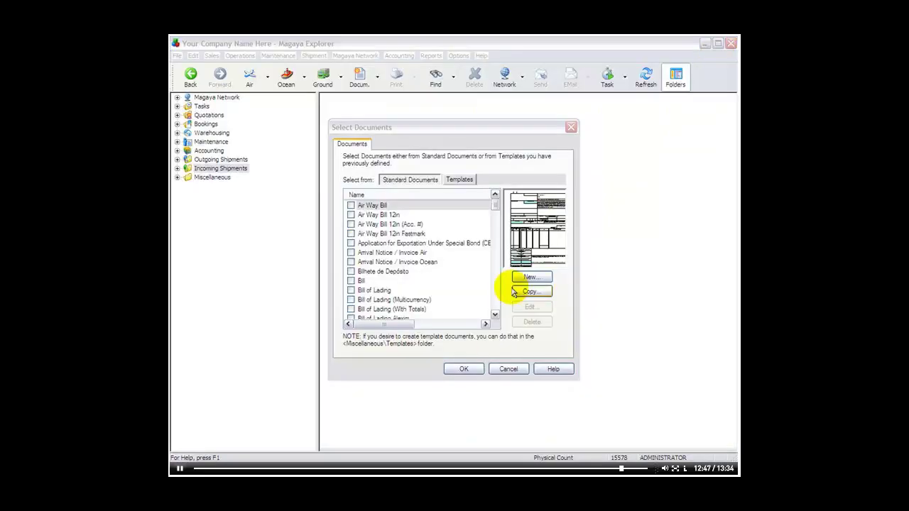
click(506, 369)
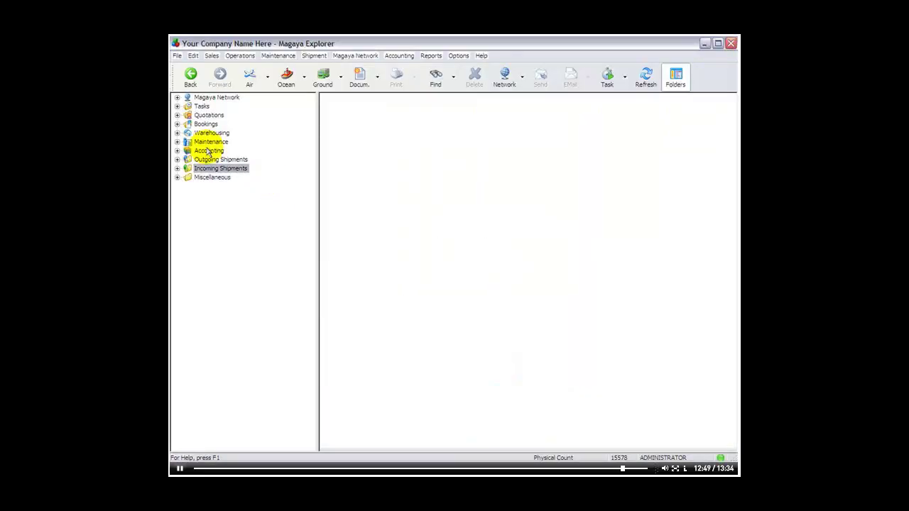
click(177, 133)
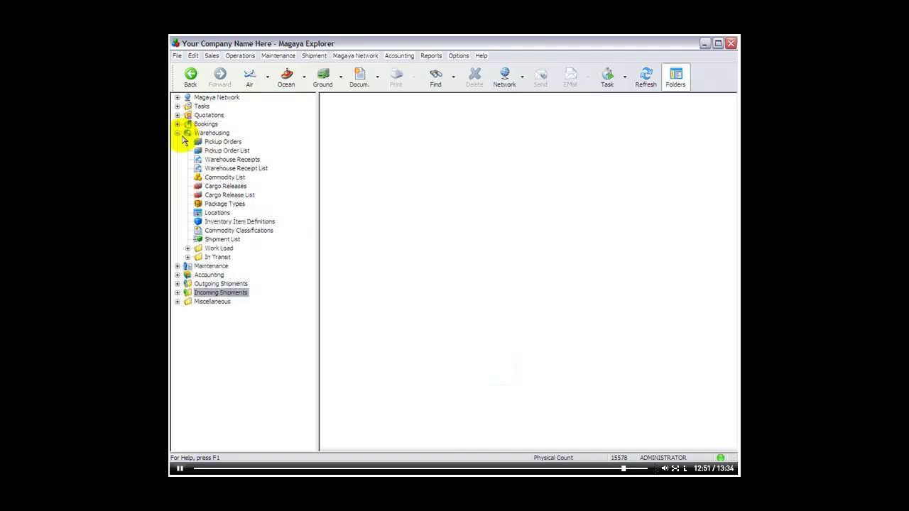
click(220, 160)
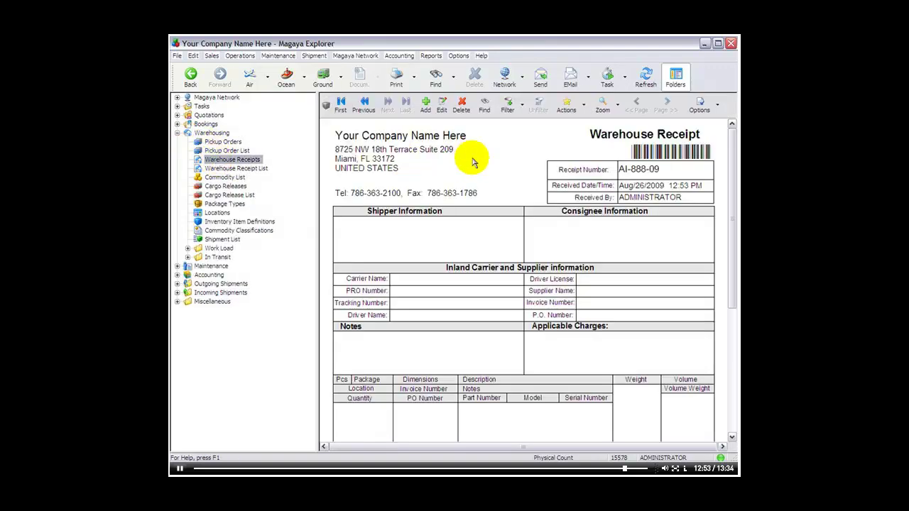
- Apply the Warehouse Receipt Inspected template to receipt AI-888-09
click(584, 108)
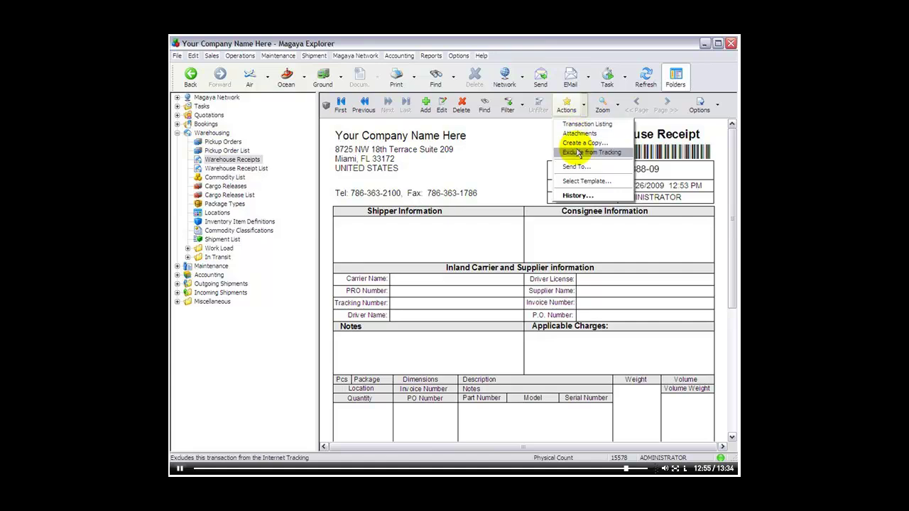
click(570, 183)
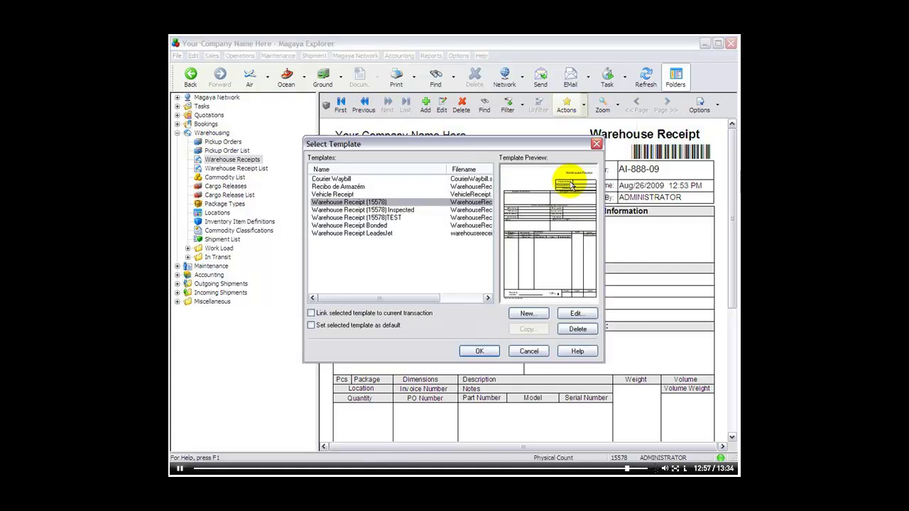
click(396, 210)
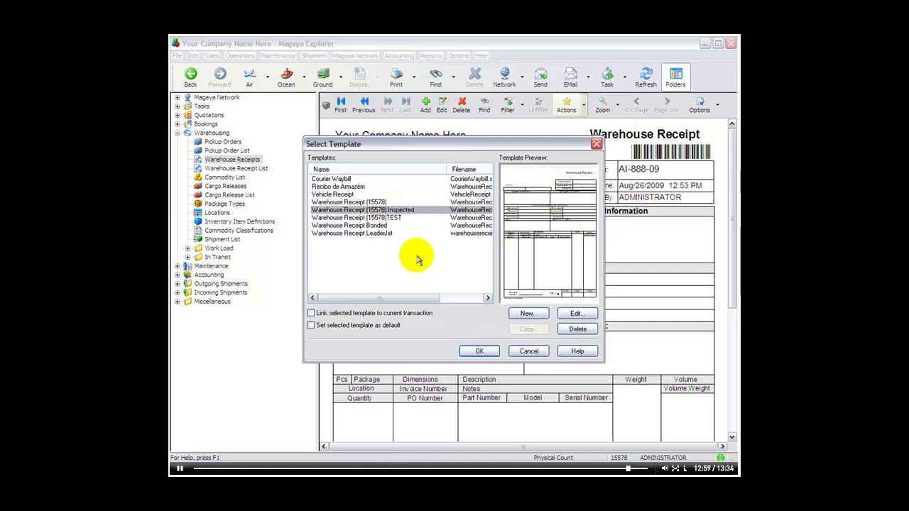
click(480, 351)
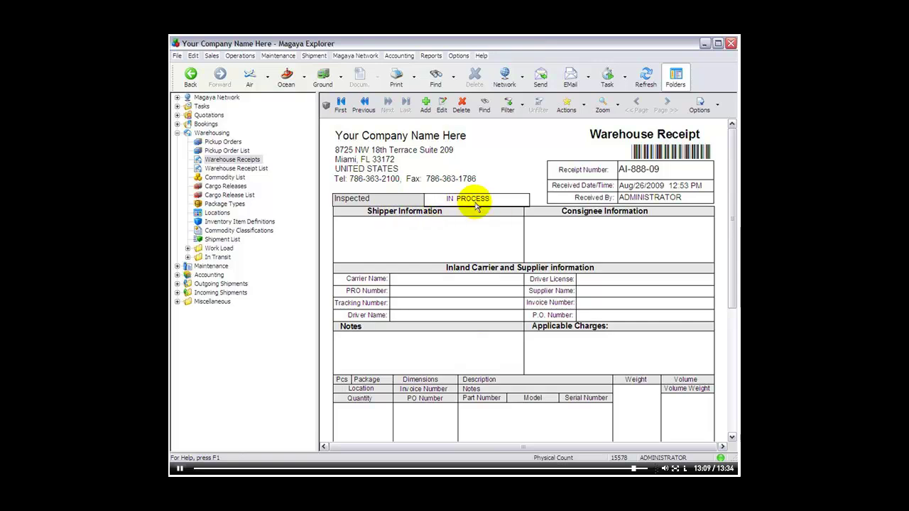
- Set receipt AI-888-09's custom Cargo Inspected field to DAMAGED and save
click(441, 110)
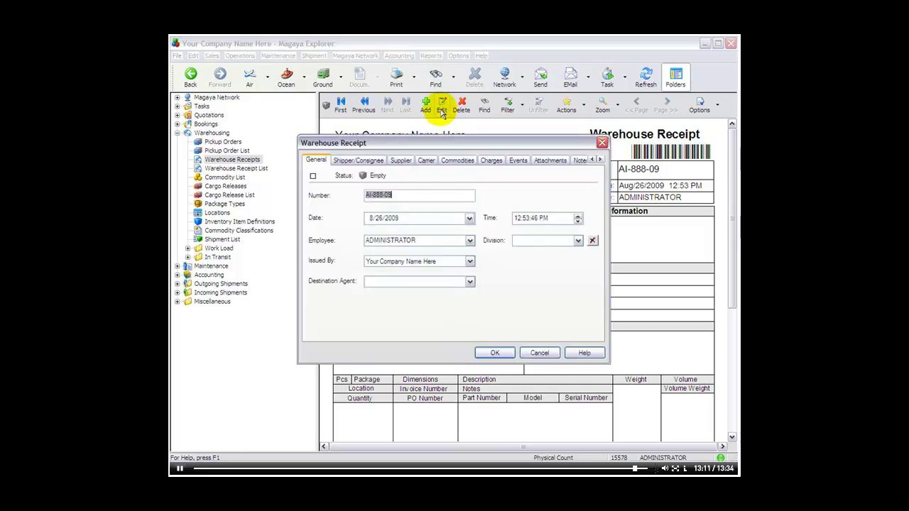
click(600, 160)
click(600, 159)
click(570, 160)
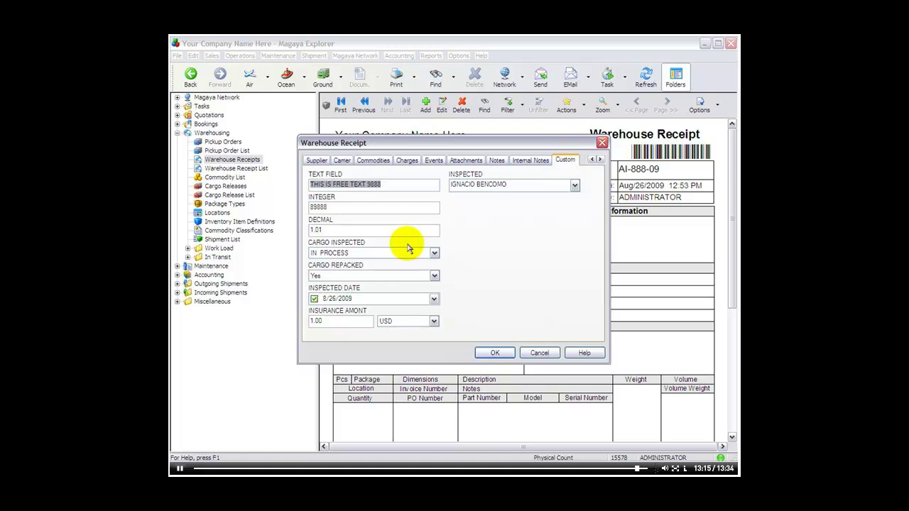
click(433, 253)
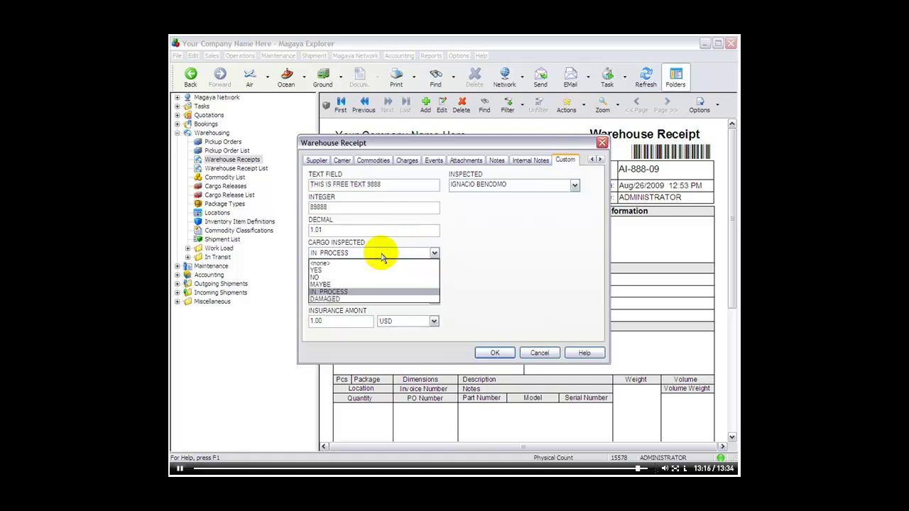
click(346, 298)
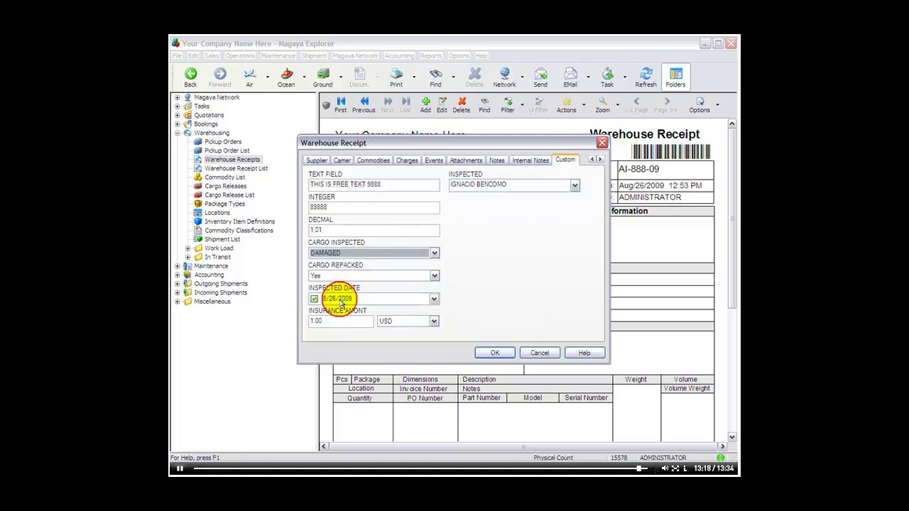
click(495, 353)
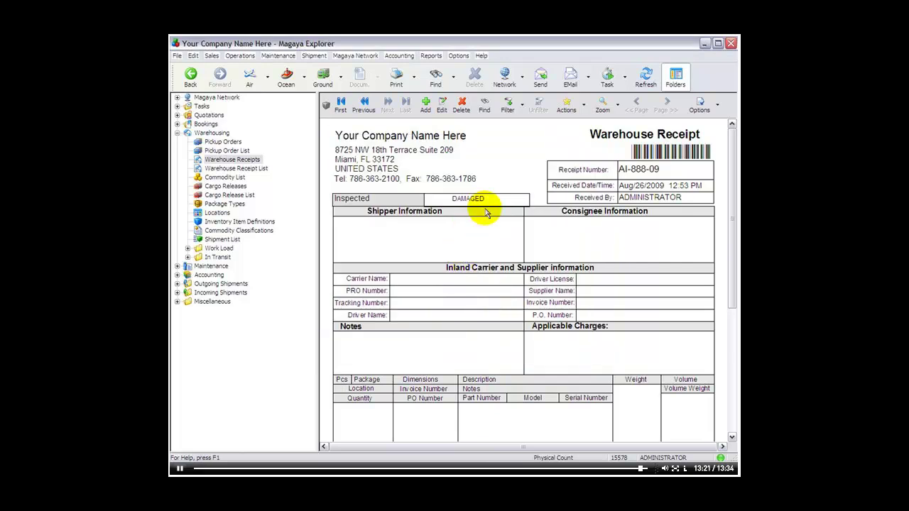